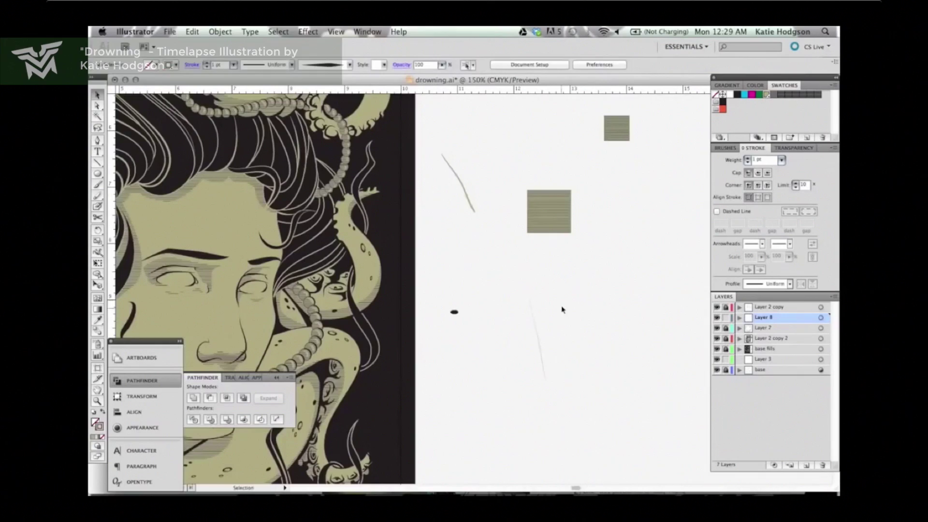
Turn the selected bundle of tapered lines beside the artboard into a new art brush.
{"action": "left_click_drag", "start_coordinate": [542, 363], "coordinate": [542, 363]}
{"action": "left_click", "coordinate": [220, 32]}
{"action": "left_click", "coordinate": [253, 147]}
{"action": "left_click", "coordinate": [725, 148]}
{"action": "left_click", "coordinate": [406, 215]}
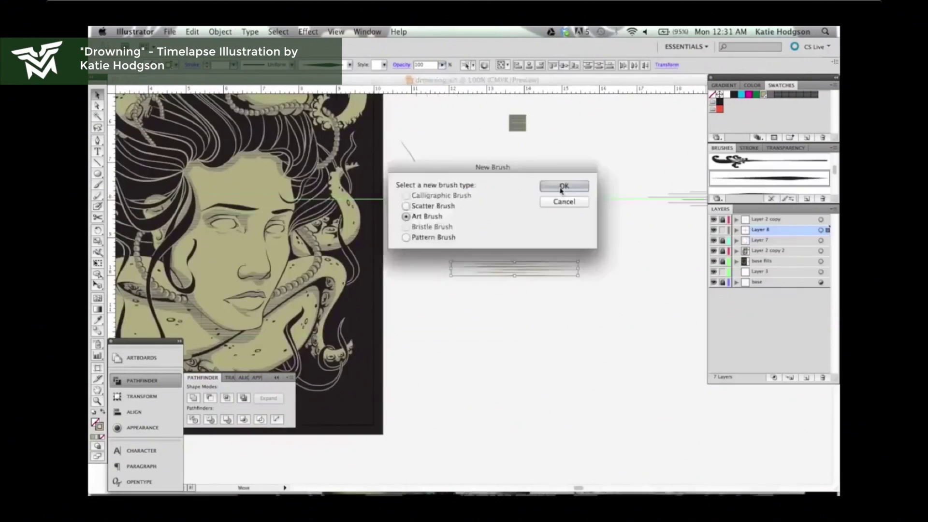
{"action": "left_click", "coordinate": [561, 188]}
Adjust the options of the newly added line-bundle art brush and confirm them.
{"action": "left_click", "coordinate": [755, 148]}
{"action": "left_click", "coordinate": [725, 148]}
{"action": "double_click", "coordinate": [773, 177]}
{"action": "left_click", "coordinate": [559, 317]}
{"action": "left_click", "coordinate": [562, 325]}
{"action": "left_click", "coordinate": [587, 106]}
Paint 0.5 pt highlight strokes through the hair beside the face and move Layer 8 below Layer 2 copy 2.
{"action": "left_click", "coordinate": [755, 148]}
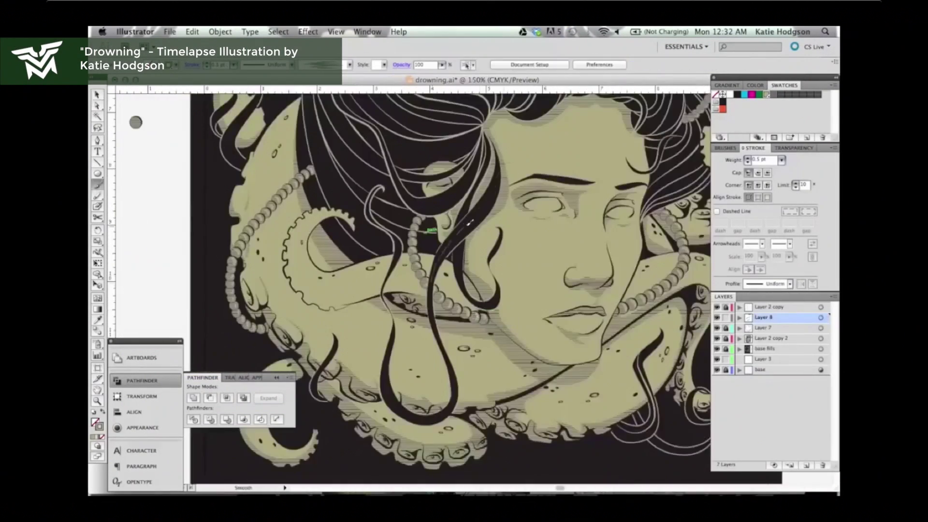
{"action": "left_click", "coordinate": [97, 106]}
{"action": "key", "text": "super+minus"}
{"action": "left_click_drag", "start_coordinate": [457, 169], "coordinate": [461, 430]}
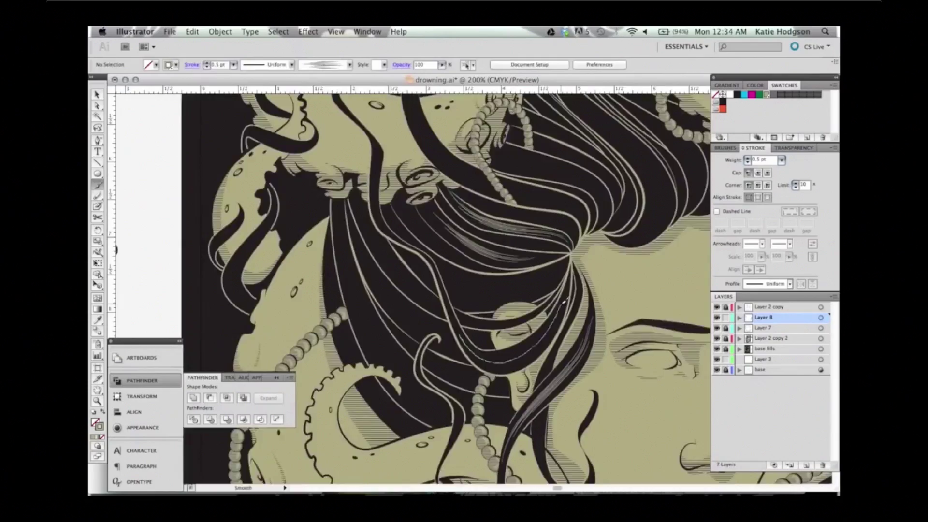
{"action": "key", "text": "super+minus"}
{"action": "key", "text": "super+plus"}
{"action": "left_click_drag", "start_coordinate": [764, 317], "coordinate": [765, 343]}
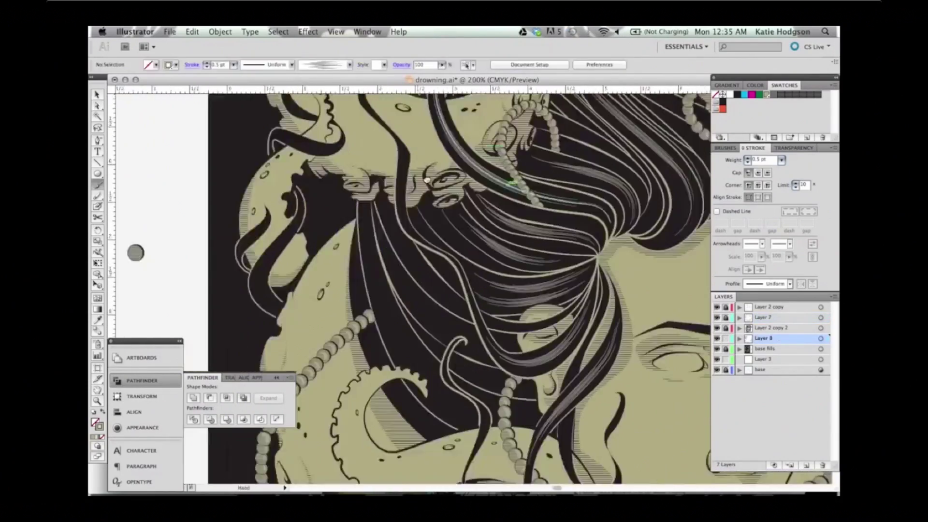
Paint more 0.5 pt highlight strokes along the hair sweeping back above the forehead.
{"action": "key", "text": "super+minus"}
{"action": "key", "text": "v"}
{"action": "key", "text": "super+plus"}
{"action": "left_click", "coordinate": [98, 106]}
{"action": "key", "text": "super+minus"}
{"action": "left_click", "coordinate": [97, 186]}
{"action": "left_click_drag", "start_coordinate": [576, 160], "coordinate": [418, 246]}
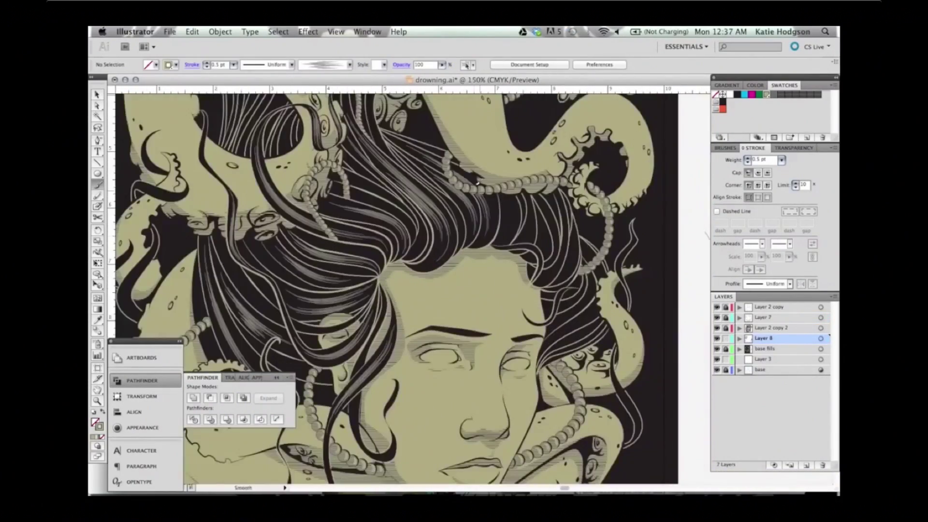
Add 0.25 pt highlight strokes to the hair on the pearl-strand side of the forehead.
{"action": "mouse_move", "coordinate": [549, 237]}
{"action": "left_mouse_down"}
{"action": "mouse_move", "coordinate": [577, 206]}
{"action": "mouse_move", "coordinate": [645, 258]}
{"action": "left_mouse_up"}
{"action": "key", "text": "a"}
{"action": "key", "text": "b"}
{"action": "left_click_drag", "start_coordinate": [435, 338], "coordinate": [514, 182]}
{"action": "left_click_drag", "start_coordinate": [580, 193], "coordinate": [412, 314]}
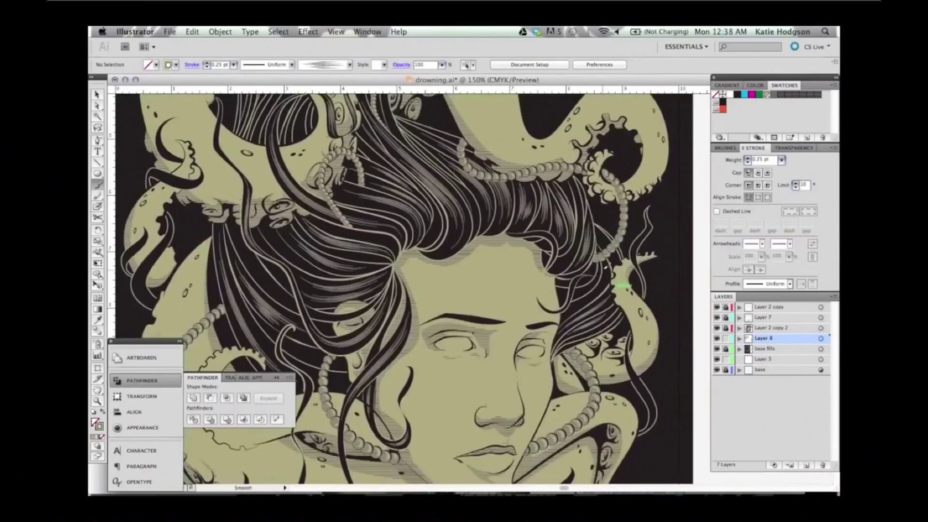
Paint 0.25 pt highlight strokes on the loose hair strands curling over the upper tentacles.
{"action": "key", "text": "a"}
{"action": "mouse_move", "coordinate": [232, 164]}
{"action": "left_mouse_down"}
{"action": "mouse_move", "coordinate": [410, 257]}
{"action": "mouse_move", "coordinate": [528, 244]}
{"action": "left_mouse_up"}
{"action": "left_click", "coordinate": [450, 285]}
{"action": "left_click", "coordinate": [466, 232]}
{"action": "key", "text": "super+plus"}
{"action": "left_click_drag", "start_coordinate": [507, 194], "coordinate": [428, 333]}
{"action": "key", "text": "b"}
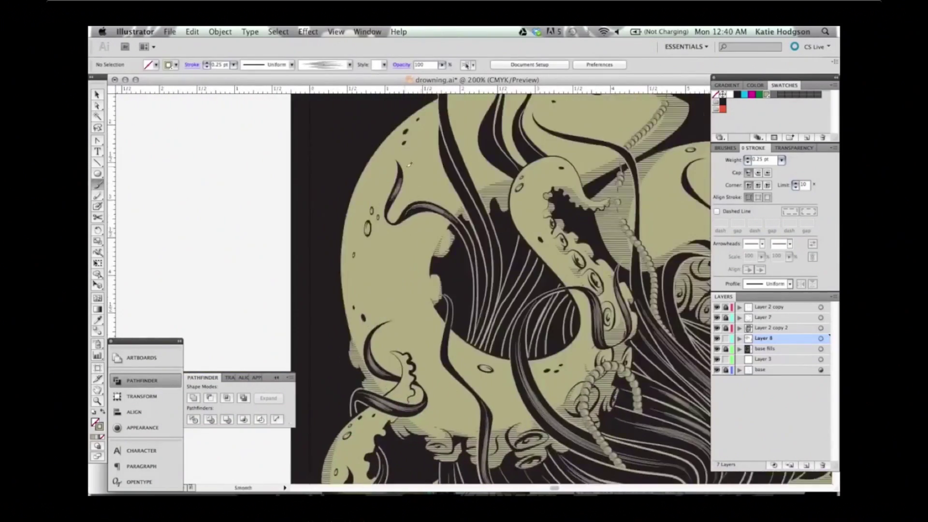
{"action": "key", "text": "a"}
{"action": "left_click", "coordinate": [495, 290]}
{"action": "key", "text": "super+minus"}
{"action": "key", "text": "super+minus"}
{"action": "key", "text": "super+plus"}
{"action": "key", "text": "super+plus"}
{"action": "key", "text": "b"}
{"action": "key", "text": "super+minus"}
{"action": "key", "text": "super+minus"}
{"action": "key", "text": "a"}
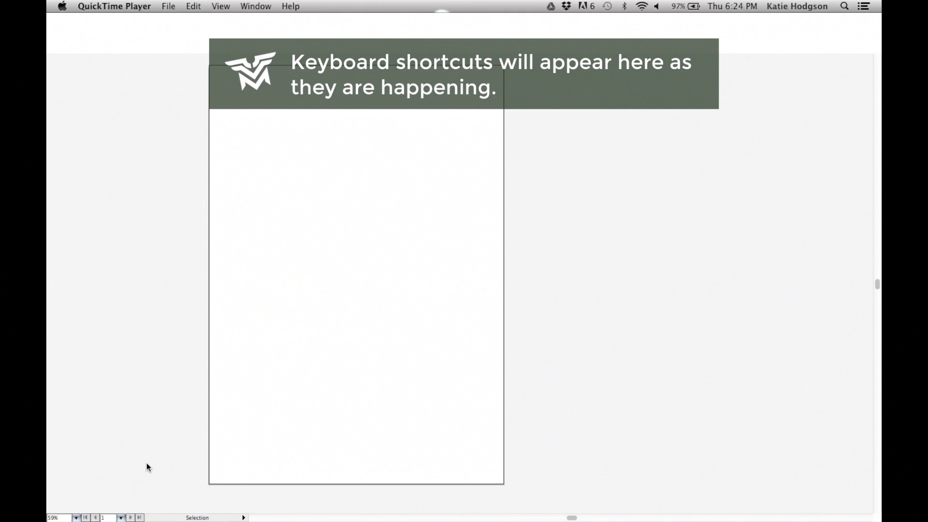
In the blank Illustrator document, draw a straight horizontal Pen line about 6.83 in long with no fill.
{"action": "left_click", "coordinate": [295, 318]}
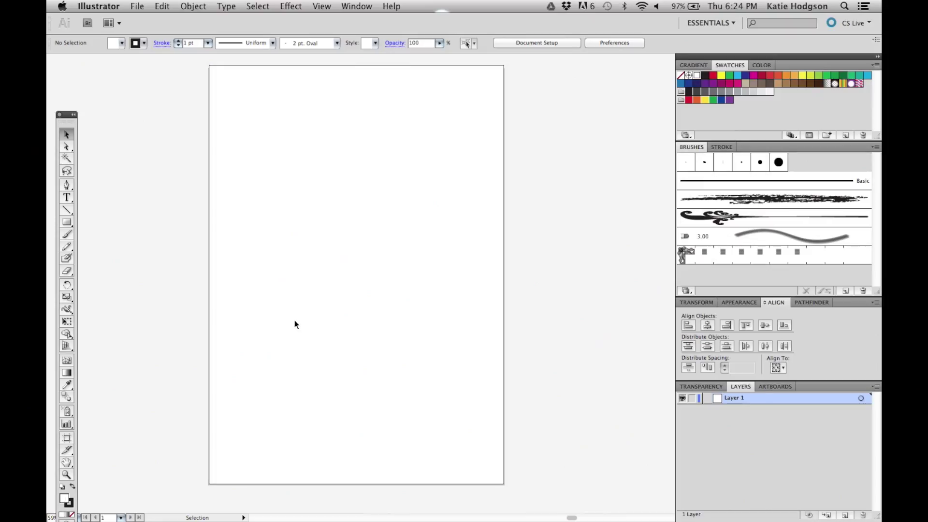
{"action": "left_click", "coordinate": [681, 75]}
{"action": "key", "text": "p"}
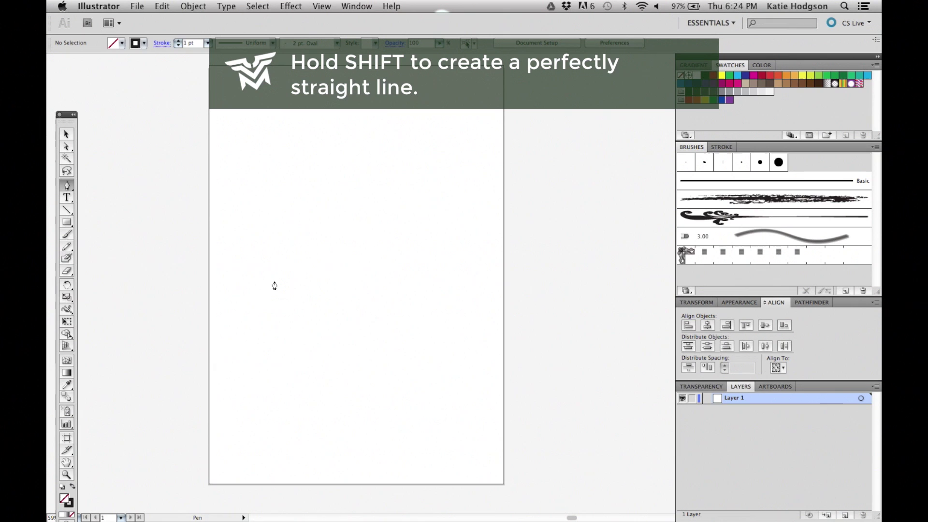
{"action": "left_click", "coordinate": [273, 279]}
{"action": "left_click", "coordinate": [442, 279], "text": "shift"}
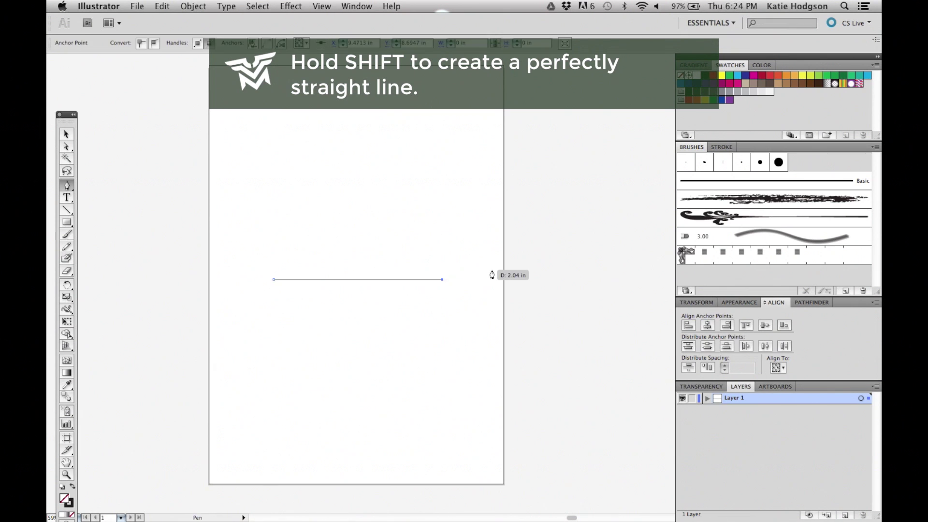
Set the line's stroke weight to 4 pt and apply the width profile that tapers at both ends.
{"action": "left_click", "coordinate": [725, 148]}
{"action": "left_click", "coordinate": [717, 158]}
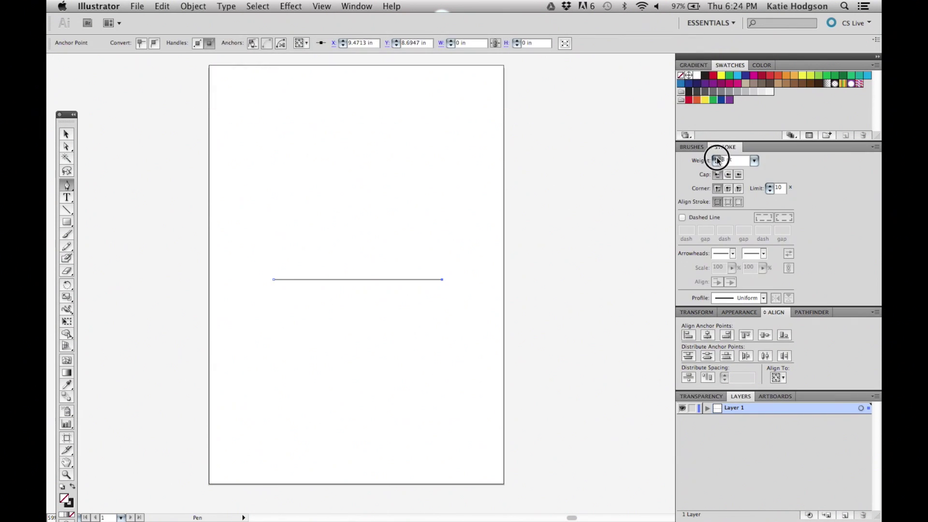
{"action": "left_click", "coordinate": [717, 158]}
{"action": "left_click", "coordinate": [717, 158]}
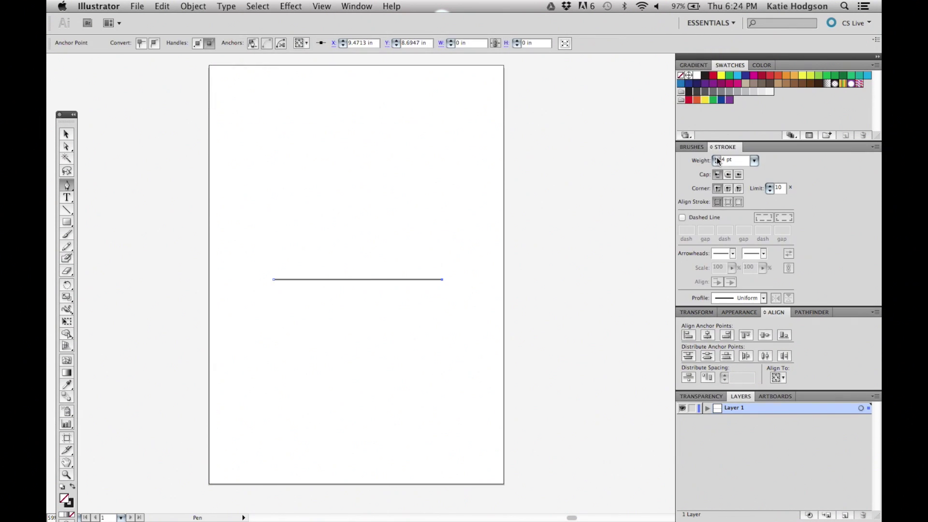
{"action": "left_click", "coordinate": [764, 298]}
{"action": "left_click", "coordinate": [757, 335]}
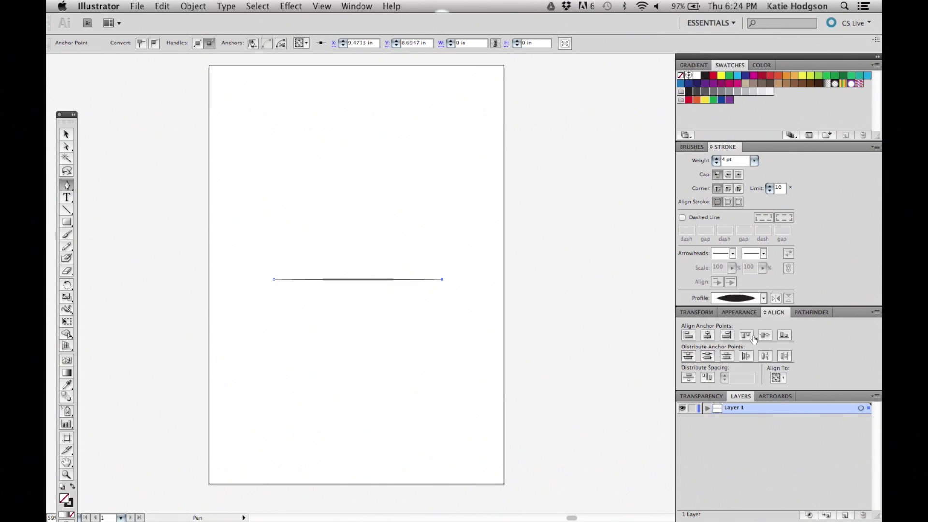
{"action": "key", "text": "v"}
{"action": "left_click", "coordinate": [422, 338]}
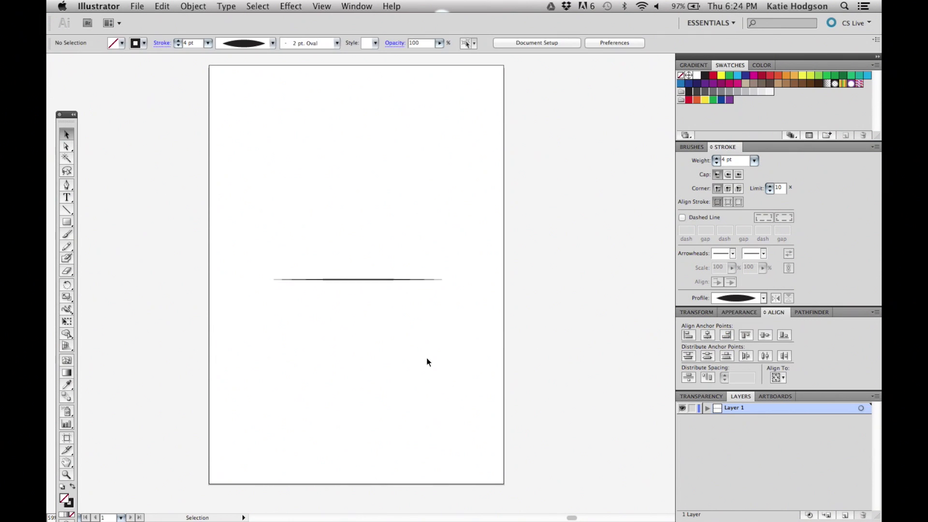
Copy the tapered line just below itself and repeat the duplication until there are four parallel lines.
{"action": "key", "text": "super+plus"}
{"action": "key", "text": "super+equal"}
{"action": "left_click_drag", "start_coordinate": [382, 342], "coordinate": [503, 322]}
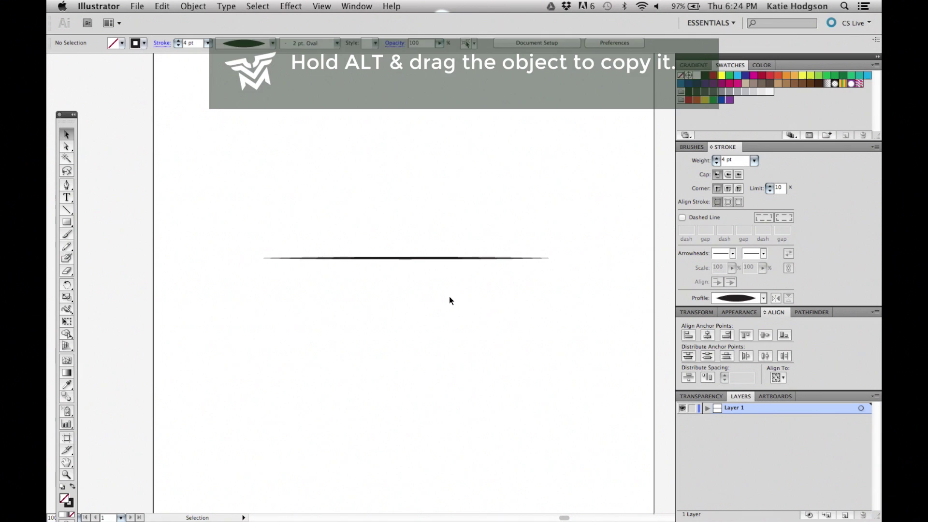
{"action": "left_click", "coordinate": [402, 255]}
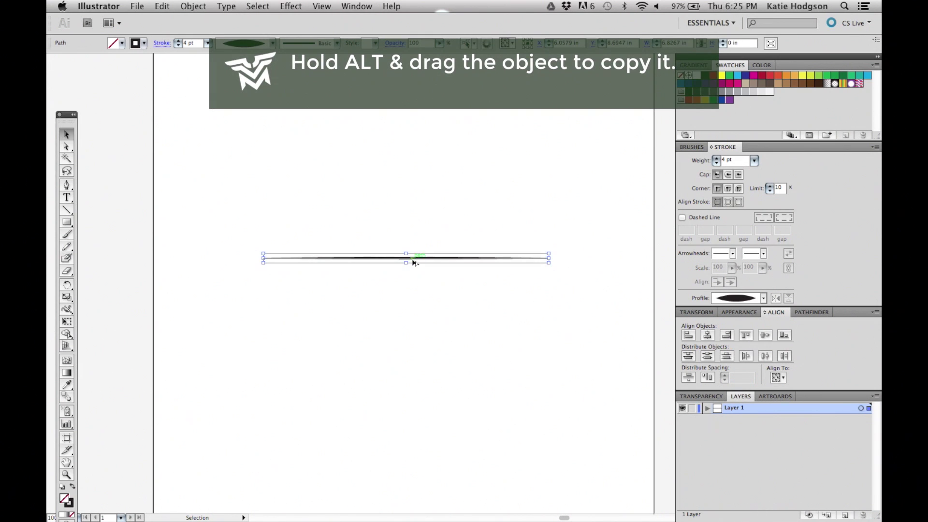
{"action": "left_click_drag", "start_coordinate": [413, 261], "coordinate": [411, 269]}
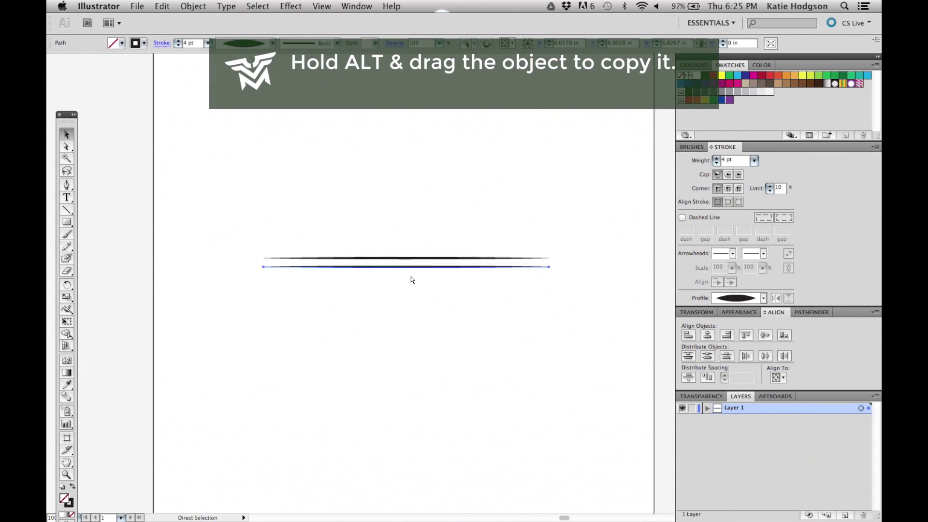
{"action": "key", "text": "super+d"}
{"action": "key", "text": "super+d"}
{"action": "key", "text": "super+equal"}
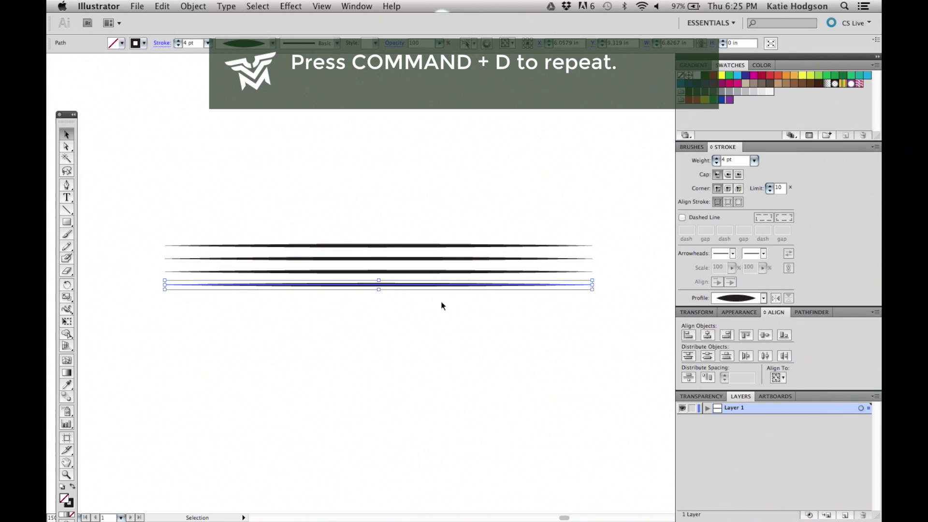
Stagger the middle lines horizontally, tighten the stack and distribute the four lines evenly in the vertical direction.
{"action": "mouse_move", "coordinate": [401, 272]}
{"action": "left_mouse_down"}
{"action": "mouse_move", "coordinate": [431, 272]}
{"action": "mouse_move", "coordinate": [414, 259]}
{"action": "mouse_move", "coordinate": [393, 277]}
{"action": "left_mouse_up"}
{"action": "left_click", "coordinate": [422, 308]}
{"action": "left_click_drag", "start_coordinate": [379, 312], "coordinate": [418, 244]}
{"action": "left_click", "coordinate": [689, 380]}
{"action": "left_click", "coordinate": [461, 340]}
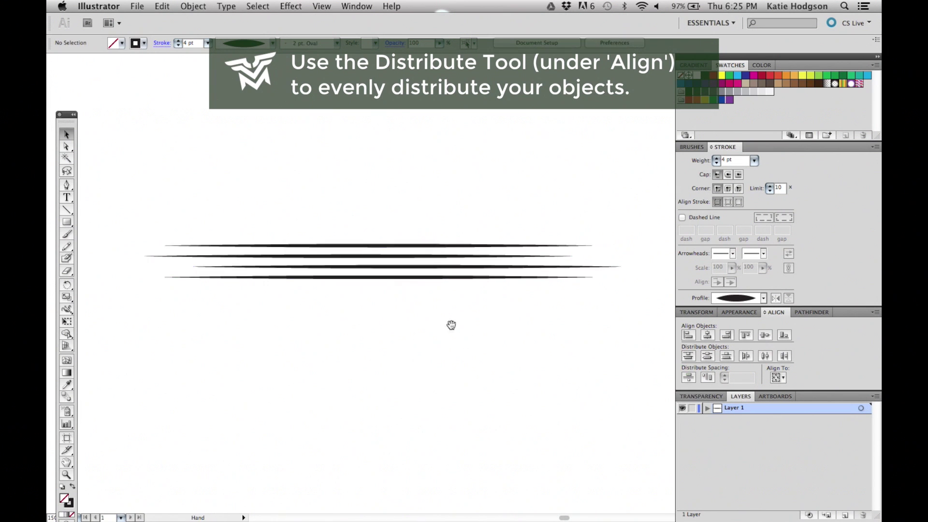
Outline the strokes of all four lines and combine them into one compound path.
{"action": "left_click_drag", "start_coordinate": [452, 324], "coordinate": [468, 347]}
{"action": "left_click_drag", "start_coordinate": [378, 238], "coordinate": [437, 342]}
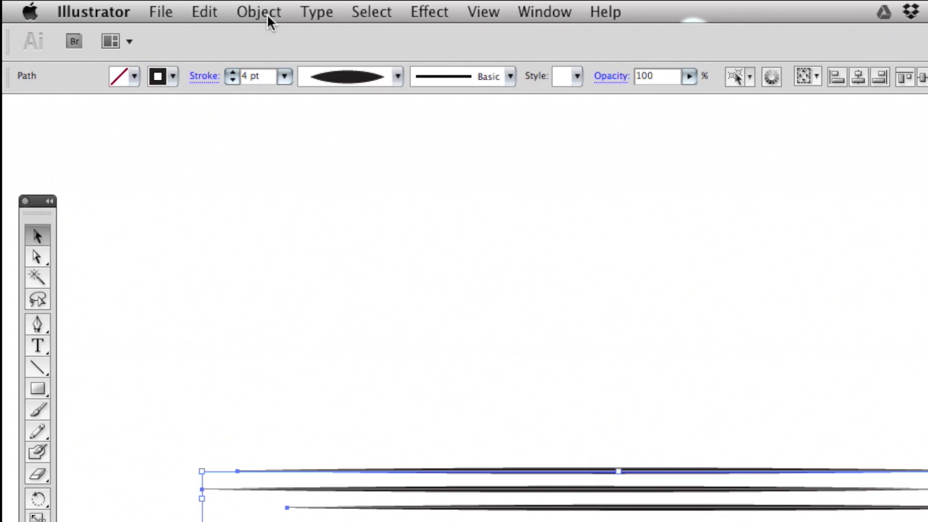
{"action": "left_click", "coordinate": [194, 6]}
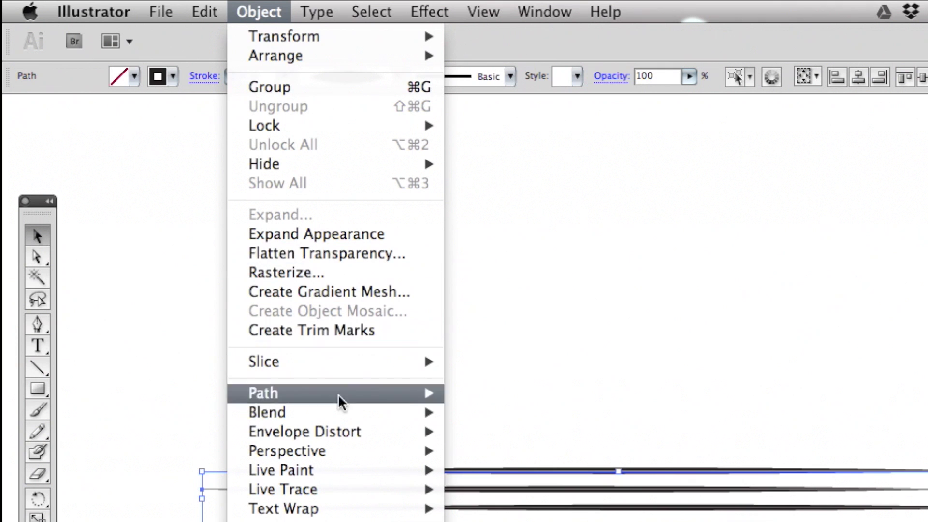
{"action": "mouse_move", "coordinate": [371, 392]}
{"action": "left_click", "coordinate": [552, 444]}
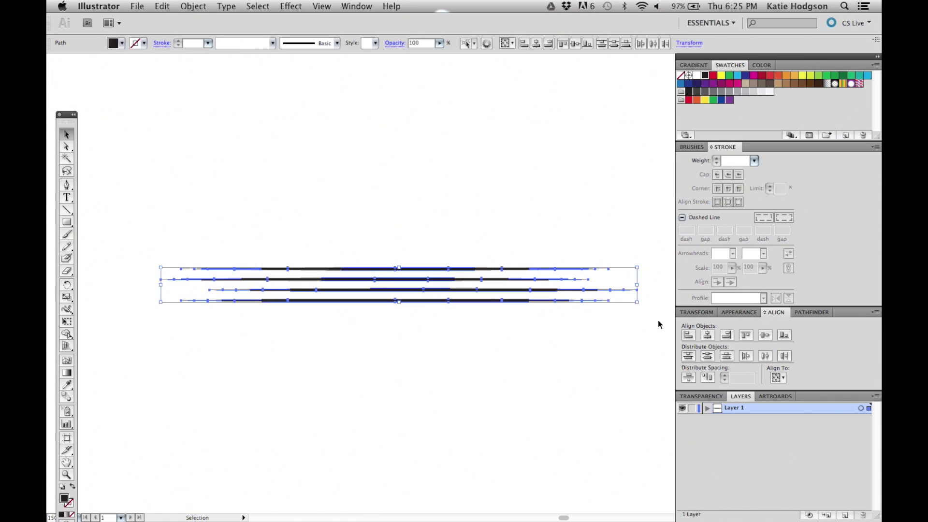
{"action": "left_click", "coordinate": [708, 409]}
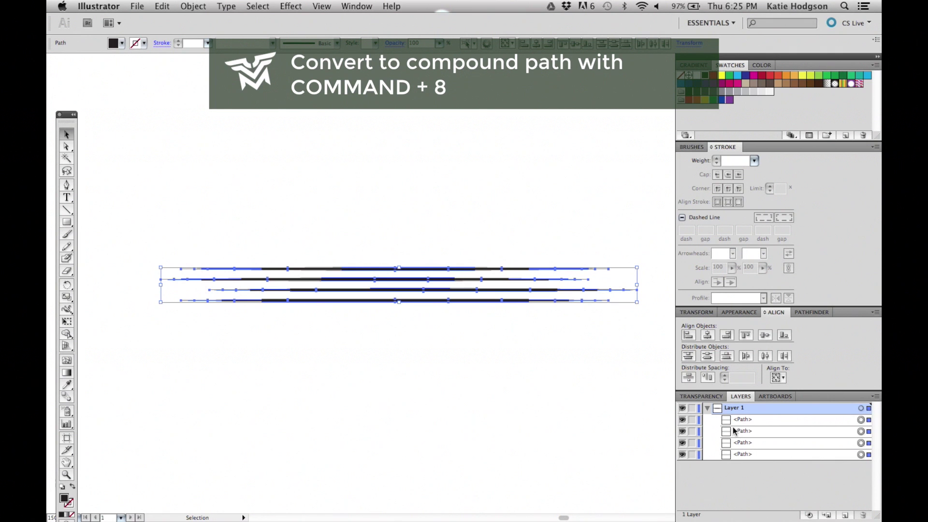
{"action": "key", "text": "super+8"}
Create a new art brush from the compound path and name it Custom Art Brush 1.
{"action": "left_click", "coordinate": [697, 148]}
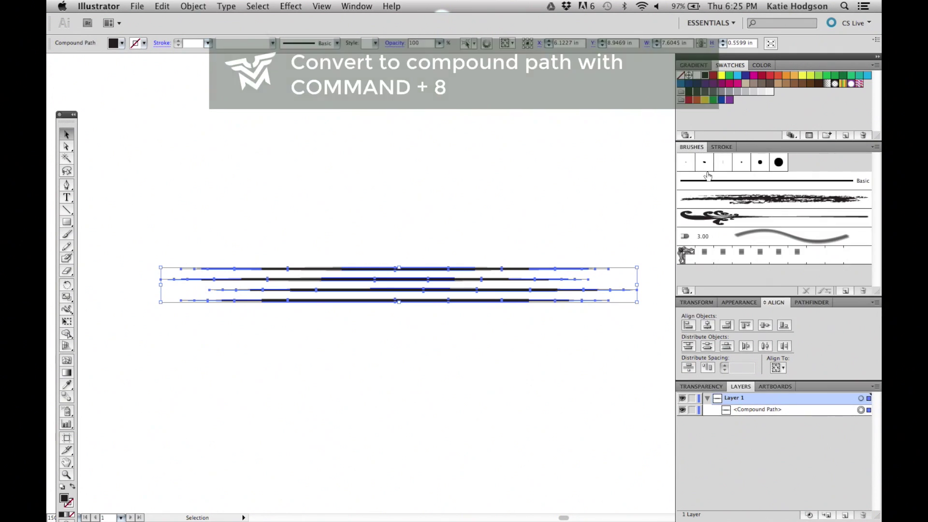
{"action": "mouse_move", "coordinate": [528, 272]}
{"action": "left_mouse_down"}
{"action": "mouse_move", "coordinate": [659, 255]}
{"action": "mouse_move", "coordinate": [732, 268]}
{"action": "left_mouse_up"}
{"action": "left_click", "coordinate": [422, 212]}
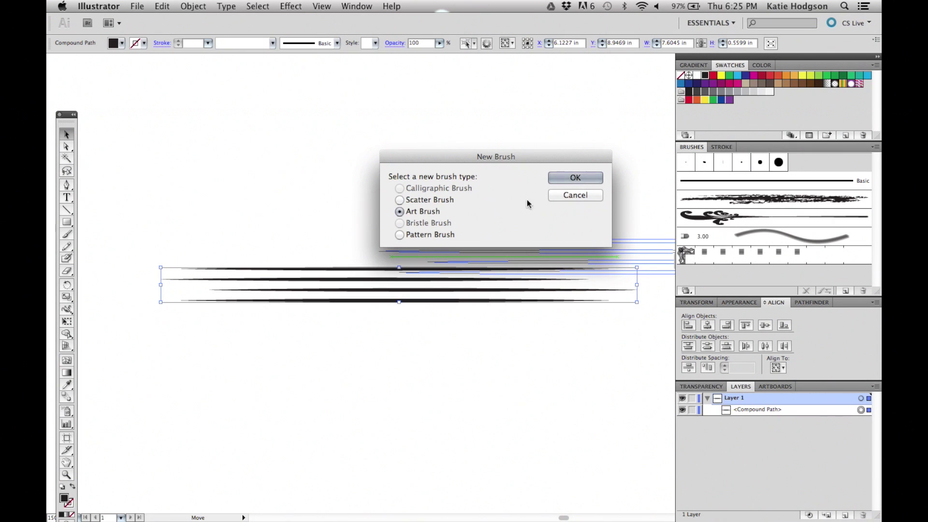
{"action": "left_click", "coordinate": [575, 178]}
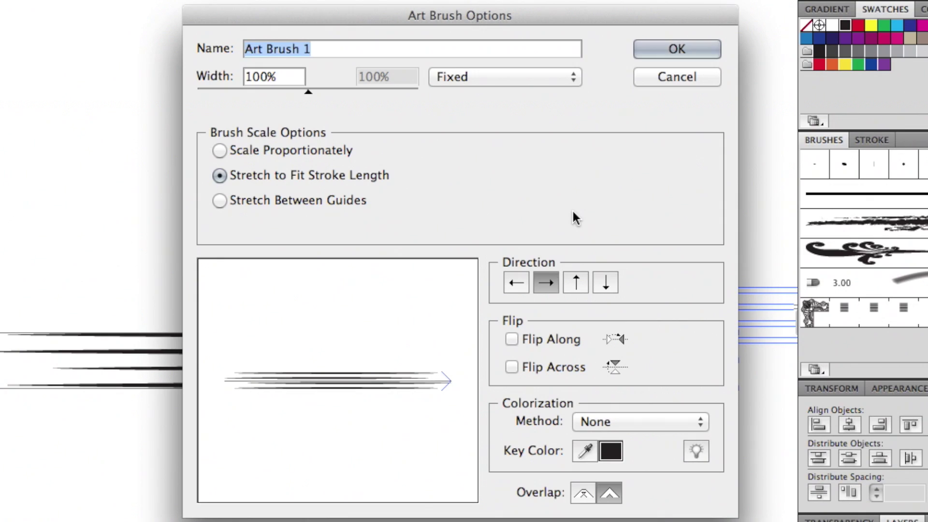
{"action": "type", "text": "Custom "}
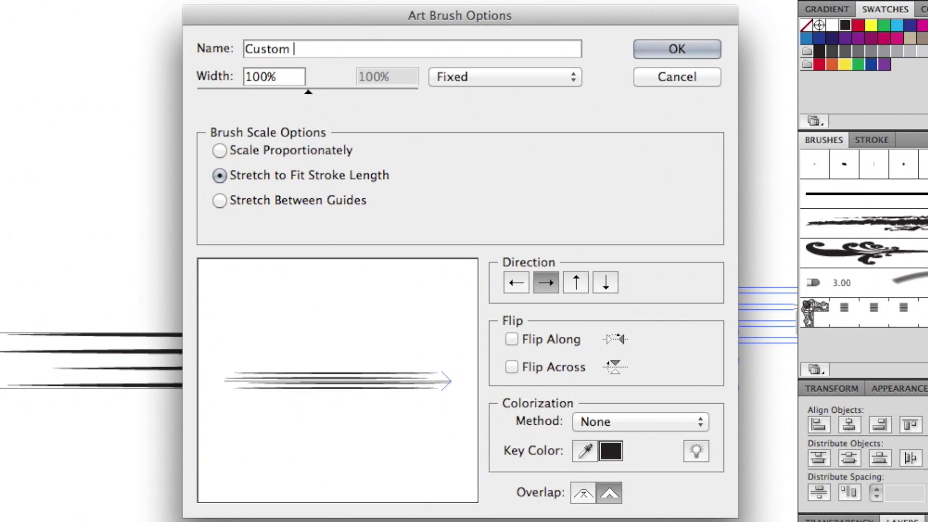
{"action": "type", "text": "Art Brush 1"}
Set the brush width to Pressure with a 1% to 165% range and the colorization method to Tints, and confirm.
{"action": "left_click", "coordinate": [527, 78]}
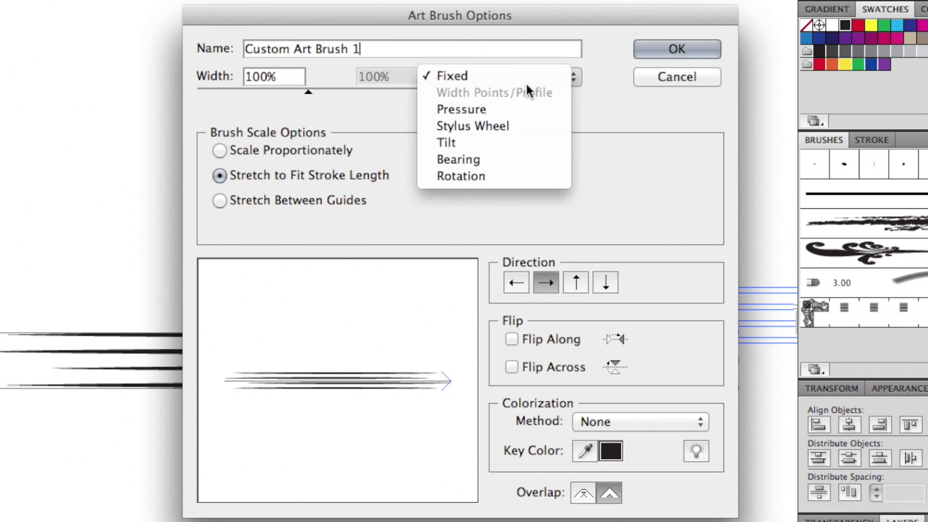
{"action": "left_click", "coordinate": [506, 110]}
{"action": "mouse_move", "coordinate": [308, 91]}
{"action": "left_mouse_down"}
{"action": "mouse_move", "coordinate": [335, 91]}
{"action": "mouse_move", "coordinate": [198, 92]}
{"action": "left_mouse_up"}
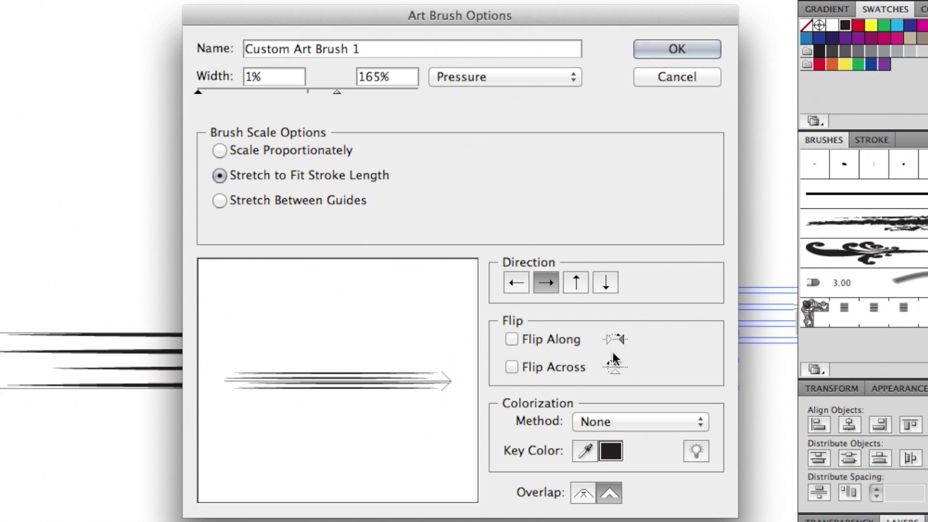
{"action": "left_click", "coordinate": [633, 419]}
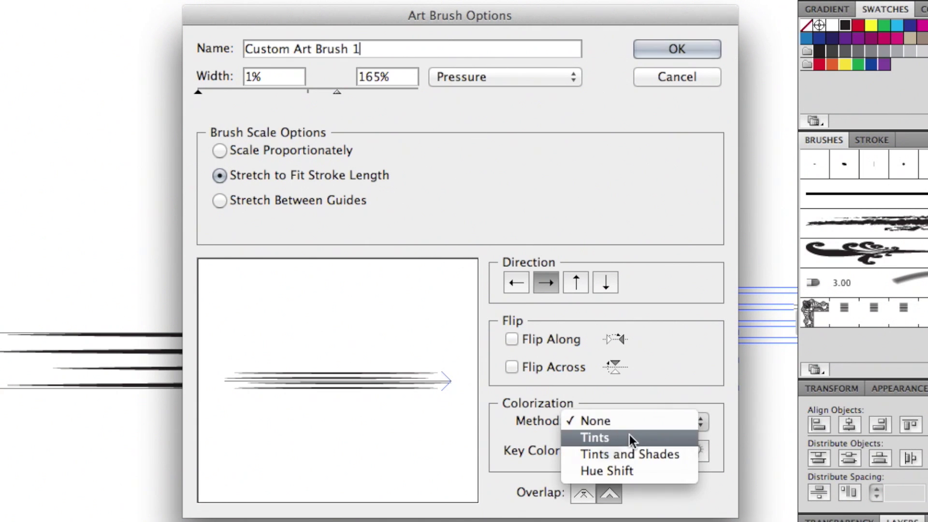
{"action": "left_click", "coordinate": [630, 438]}
{"action": "left_click", "coordinate": [649, 48]}
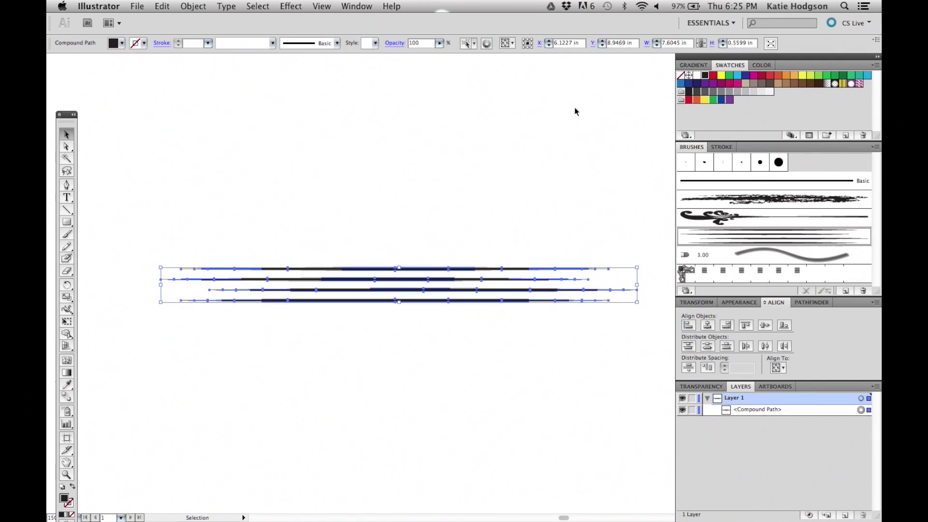
Paint a long S-shaped stroke and a shorter curved stroke above the original lines with the new brush.
{"action": "left_click", "coordinate": [559, 134]}
{"action": "key", "text": "b"}
{"action": "key", "text": "super+minus"}
{"action": "key", "text": "super+minus"}
{"action": "key", "text": "super+minus"}
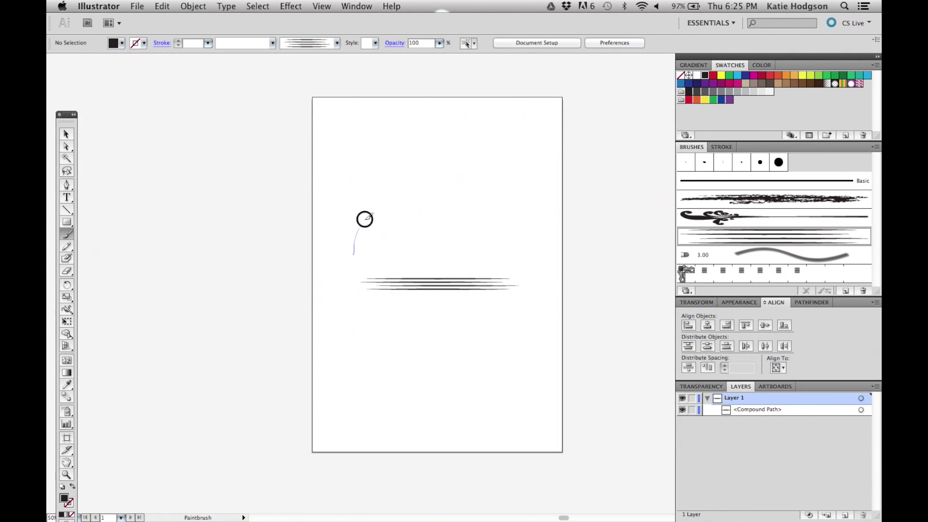
{"action": "left_click_drag", "start_coordinate": [499, 154], "coordinate": [501, 152]}
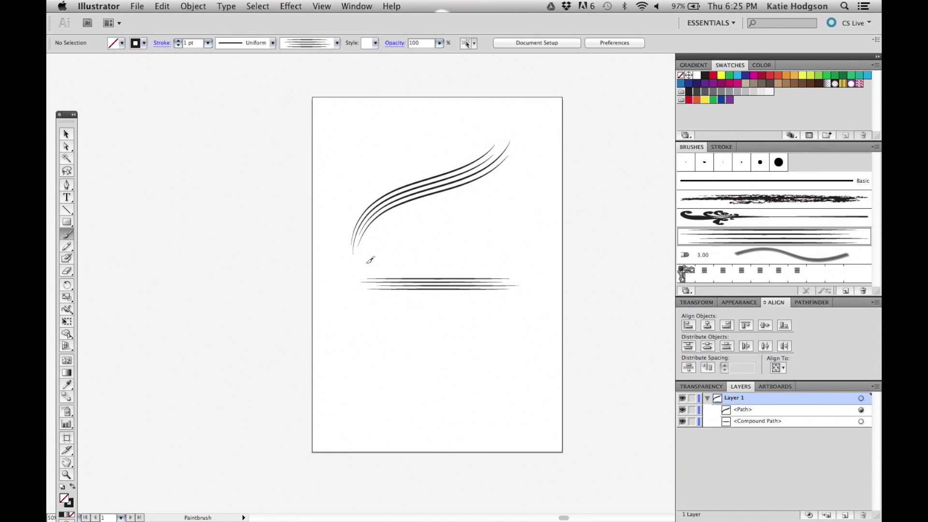
{"action": "left_click_drag", "start_coordinate": [399, 224], "coordinate": [425, 221]}
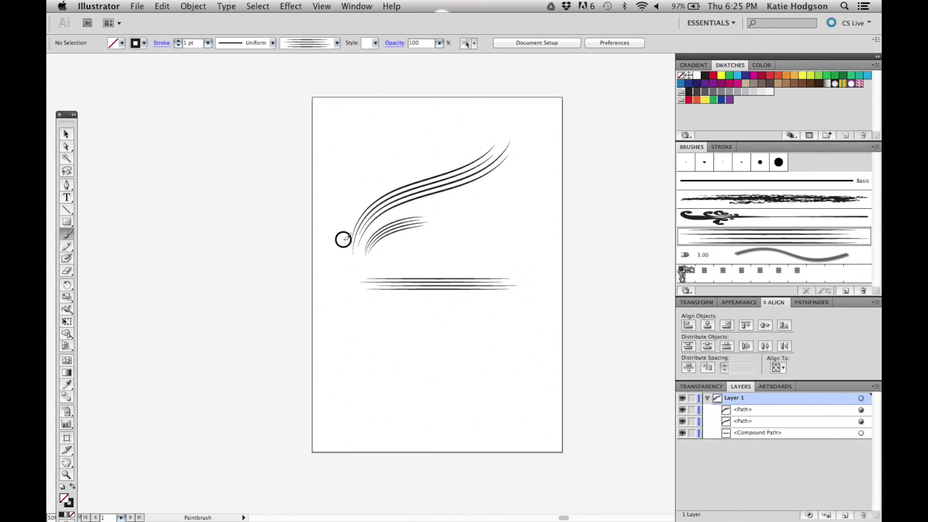
Paint a short curved stroke beside the lower end of the S-shaped stroke and set its stroke color to red.
{"action": "left_click_drag", "start_coordinate": [375, 180], "coordinate": [391, 172]}
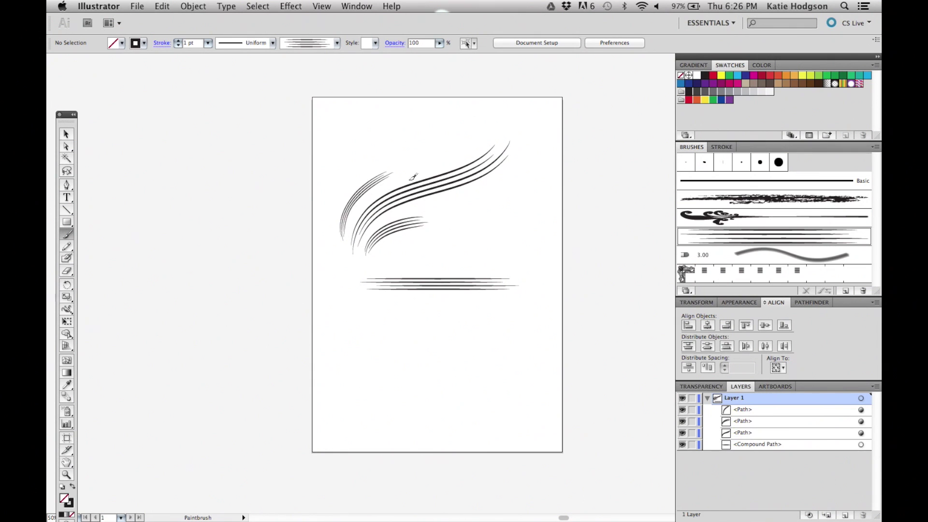
{"action": "key", "text": "v"}
{"action": "left_click", "coordinate": [362, 191]}
{"action": "key", "text": "z"}
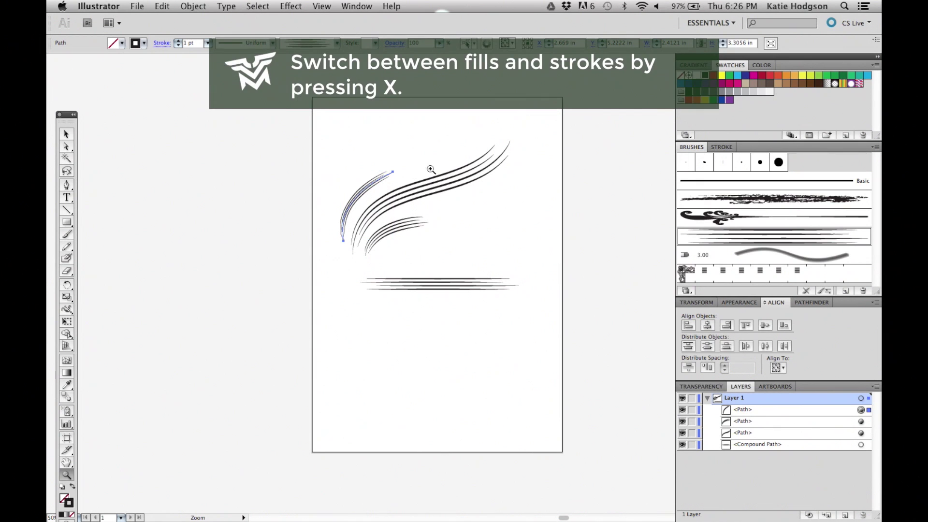
{"action": "left_click", "coordinate": [713, 75]}
{"action": "key", "text": "c"}
{"action": "key", "text": "v"}
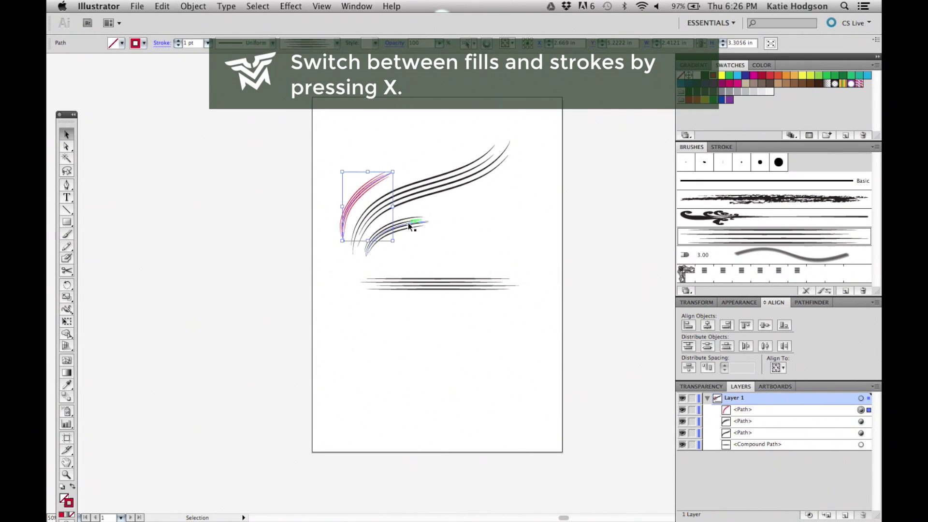
Set the stroke color of the short curve under the S-shaped stroke to cyan and of the S-shaped stroke to yellow.
{"action": "left_click", "coordinate": [414, 222]}
{"action": "left_click", "coordinate": [737, 76]}
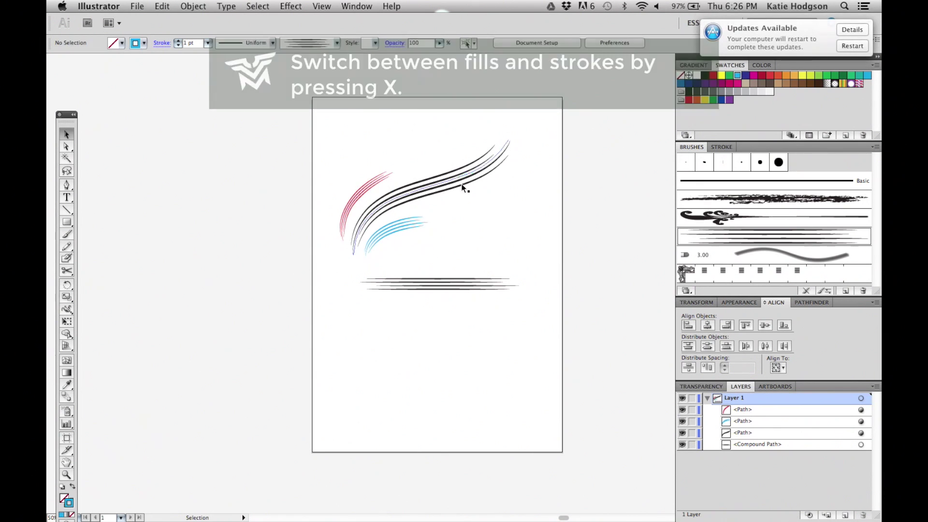
{"action": "left_click", "coordinate": [465, 167]}
{"action": "left_click", "coordinate": [721, 75]}
{"action": "left_click", "coordinate": [532, 206]}
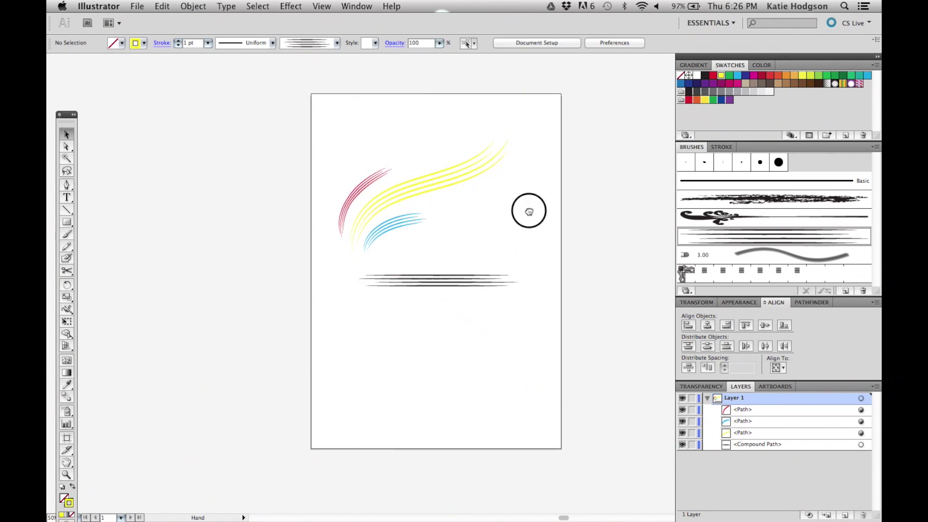
Delete the three painted strokes, keeping only the compound path of parallel lines.
{"action": "scroll", "coordinate": [530, 208], "scroll_direction": "right", "scroll_amount": 2}
{"action": "left_click_drag", "start_coordinate": [353, 160], "coordinate": [423, 246]}
{"action": "key", "text": "Delete"}
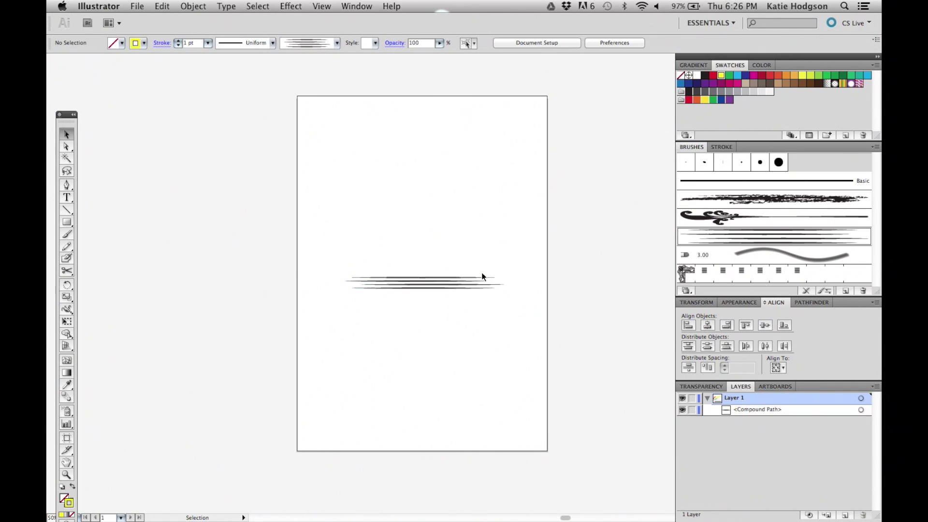
Draw a straight horizontal black line about 5.65 in long below the four parallel lines with the Pen tool.
{"action": "key", "text": "super+equal"}
{"action": "key", "text": "super+equal"}
{"action": "key", "text": "super+equal"}
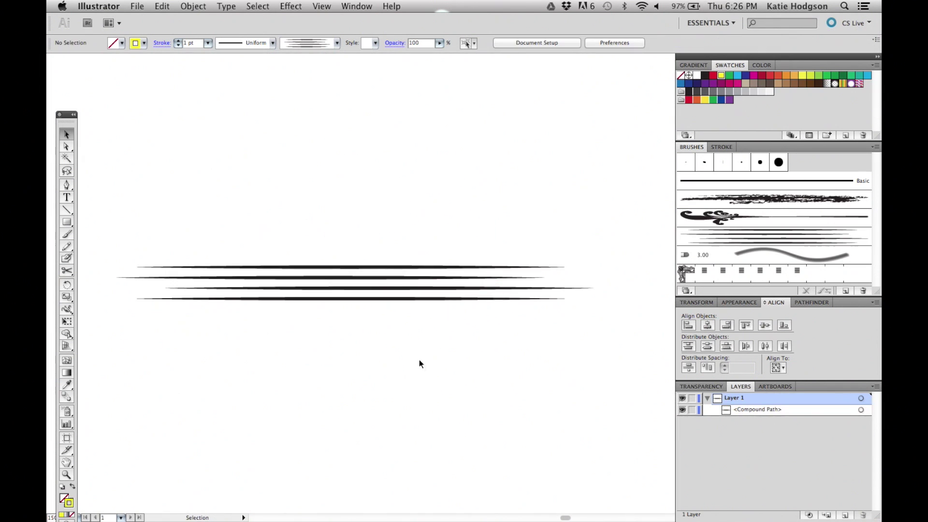
{"action": "left_click_drag", "start_coordinate": [382, 382], "coordinate": [434, 352]}
{"action": "left_click", "coordinate": [706, 76]}
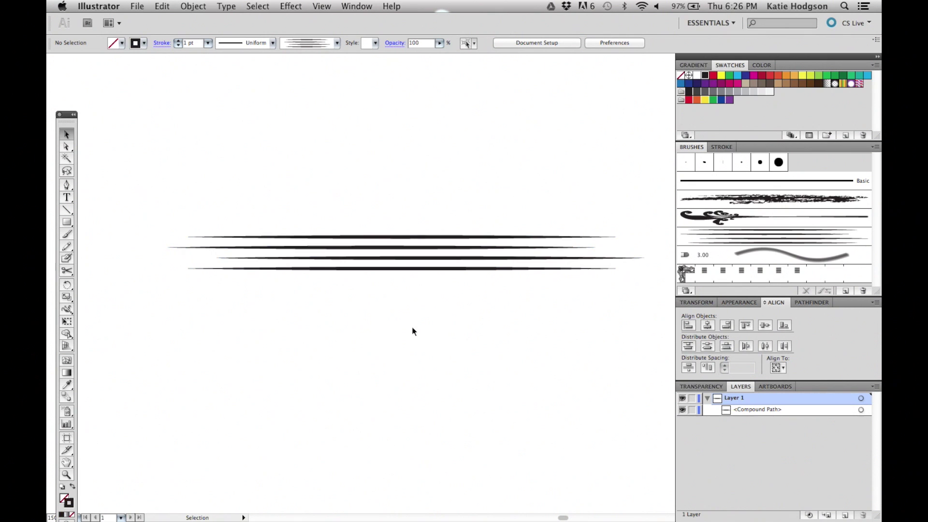
{"action": "key", "text": "p"}
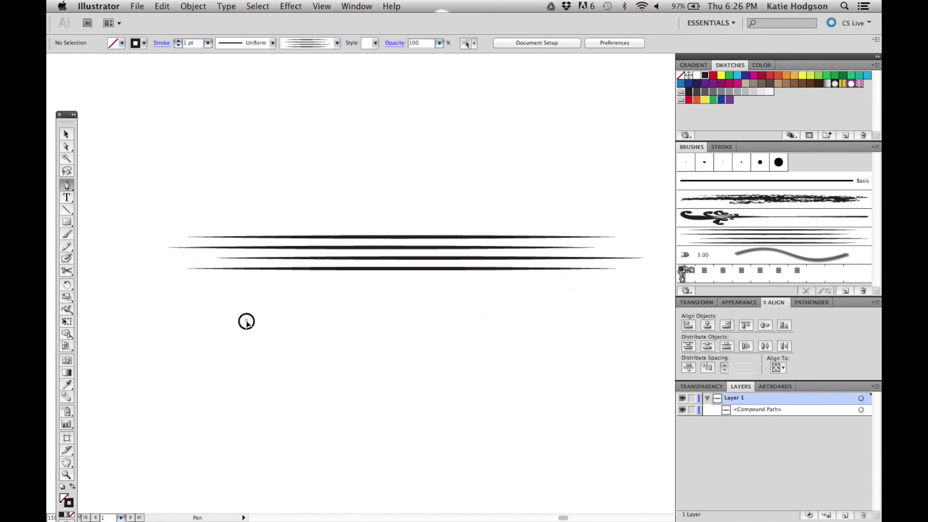
{"action": "left_click", "coordinate": [247, 320]}
{"action": "left_click", "coordinate": [601, 320]}
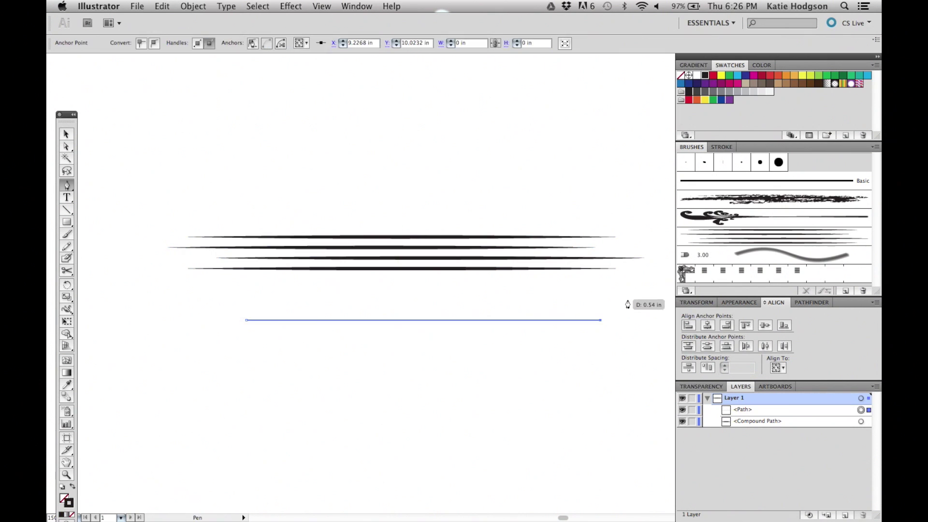
{"action": "key", "text": "v"}
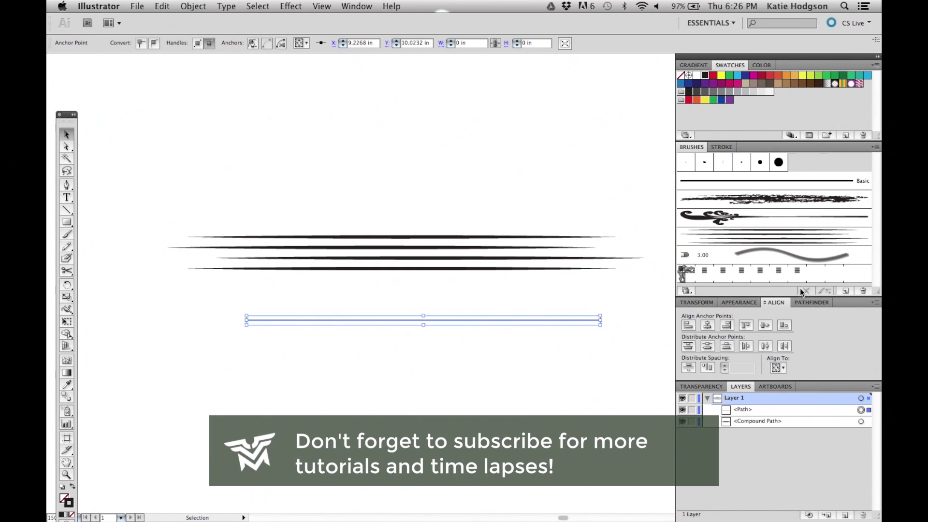
Set the new line's stroke weight to 7 pt and apply the flat-bottomed arched width profile.
{"action": "left_click", "coordinate": [720, 147]}
{"action": "left_click", "coordinate": [765, 161]}
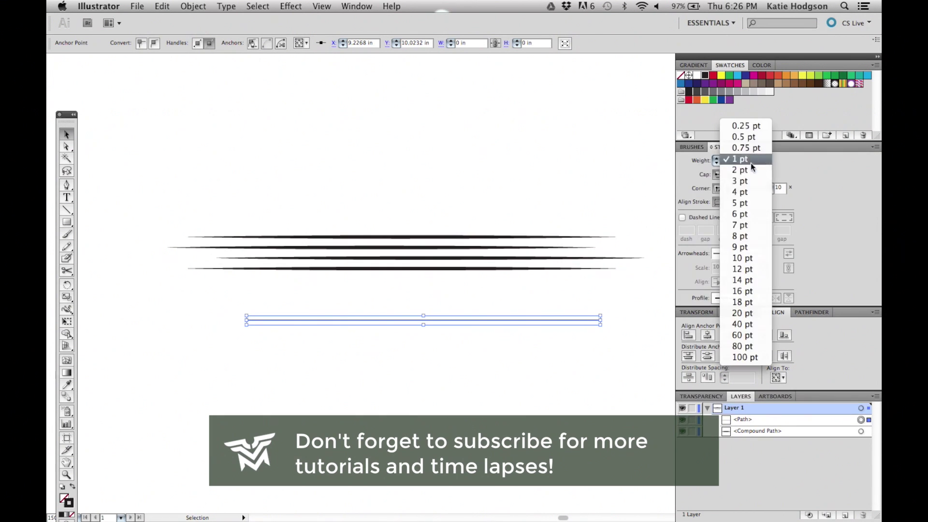
{"action": "left_click", "coordinate": [743, 224]}
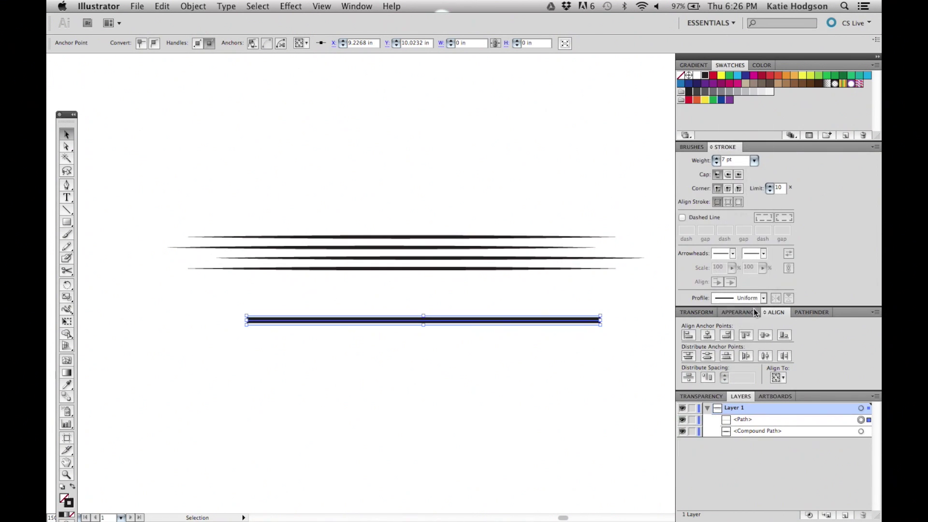
{"action": "left_click", "coordinate": [762, 298]}
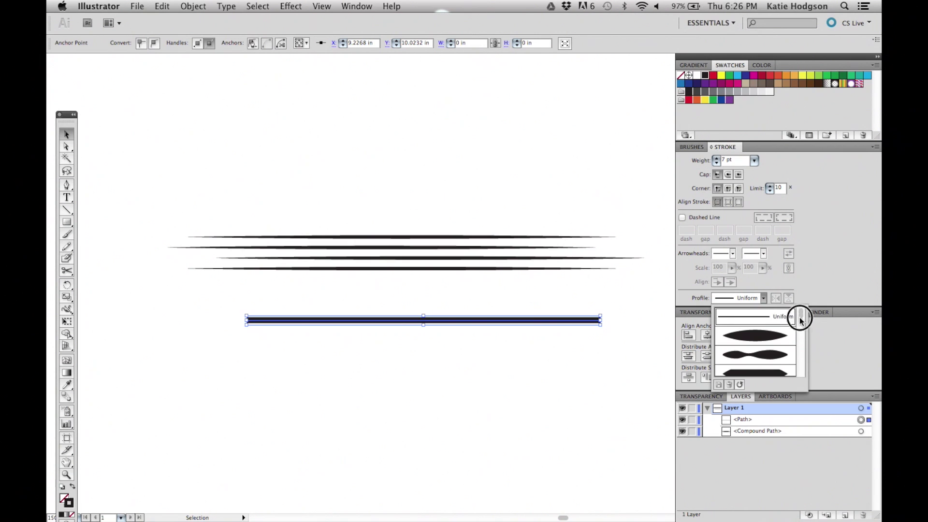
{"action": "left_click_drag", "start_coordinate": [800, 320], "coordinate": [792, 371]}
{"action": "left_click", "coordinate": [783, 371]}
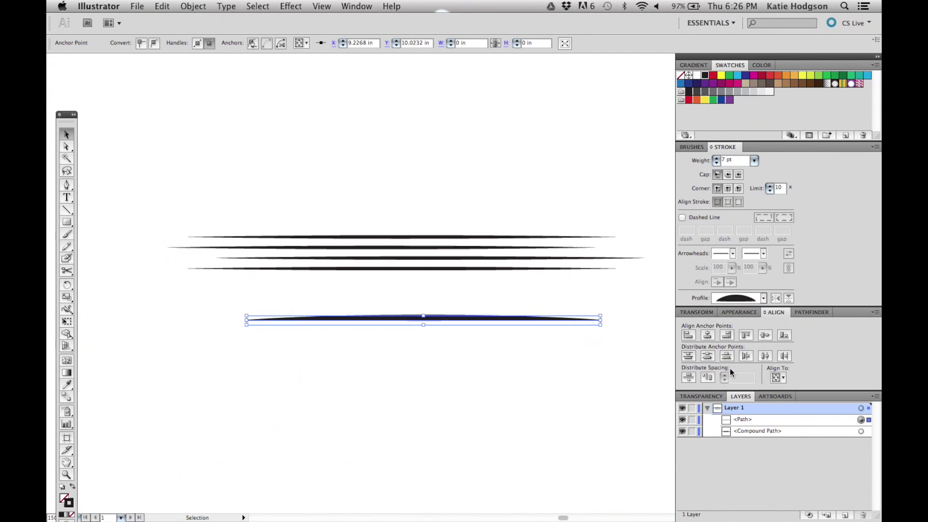
Duplicate the tapered line twice below itself, with the middle copy offset to the right.
{"action": "left_click", "coordinate": [477, 320]}
{"action": "left_click_drag", "start_coordinate": [475, 324], "coordinate": [501, 333]}
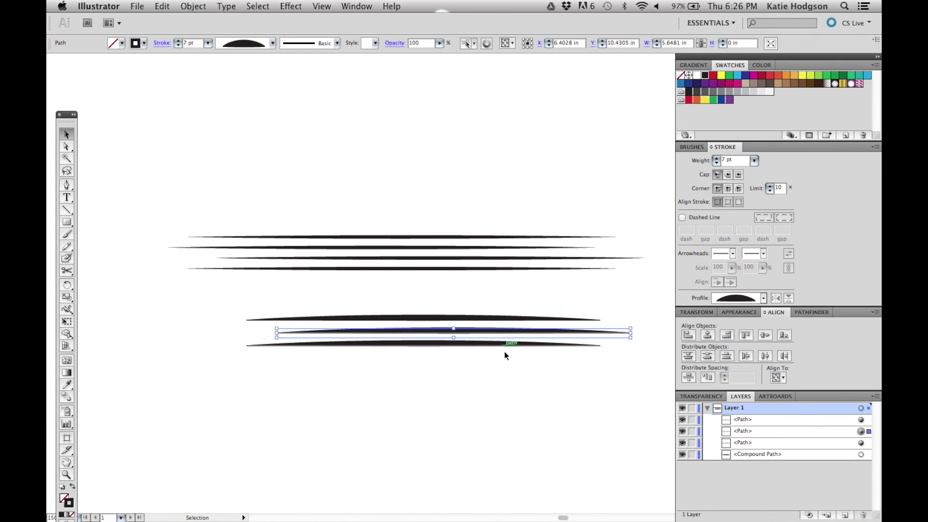
{"action": "left_click", "coordinate": [500, 379]}
Set the stroke weight of the lowest and uppermost of the three new lines to 5 pt.
{"action": "left_click", "coordinate": [489, 345]}
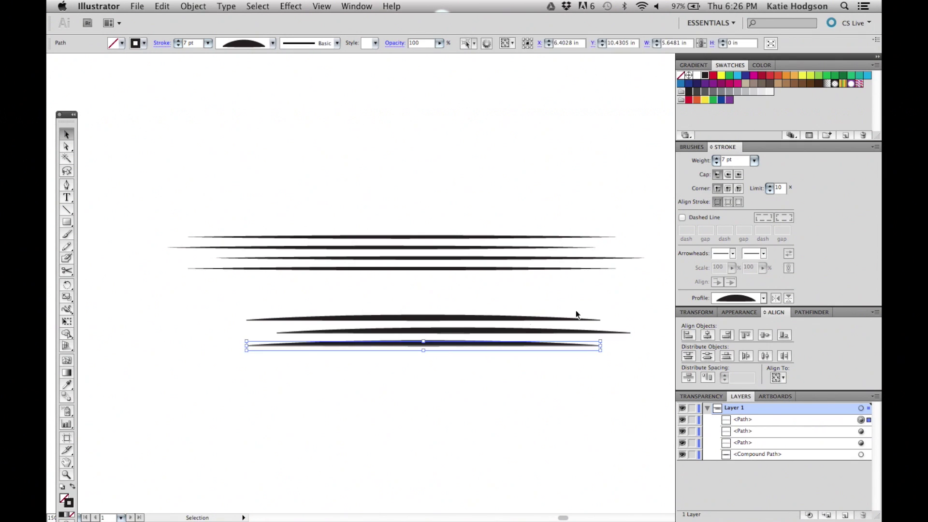
{"action": "left_click", "coordinate": [753, 161]}
{"action": "left_click", "coordinate": [739, 144]}
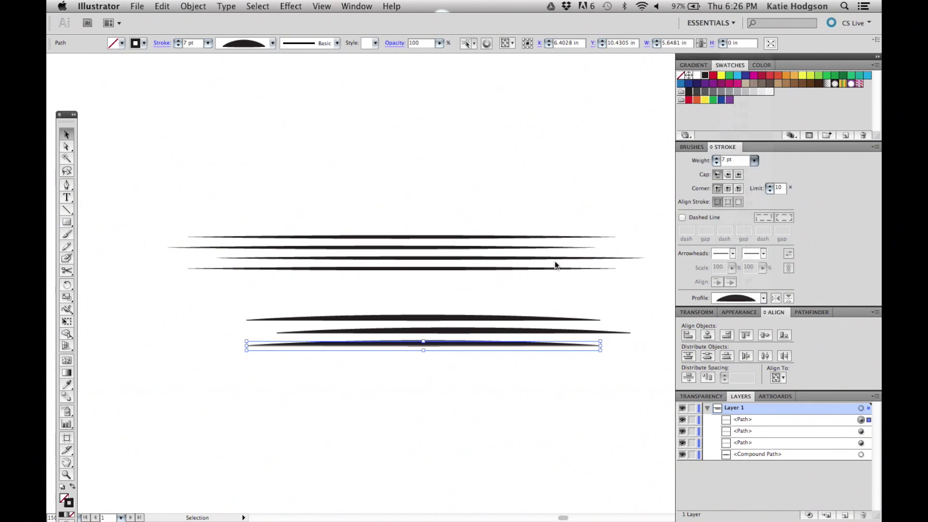
{"action": "left_click", "coordinate": [471, 320]}
{"action": "left_click", "coordinate": [754, 161]}
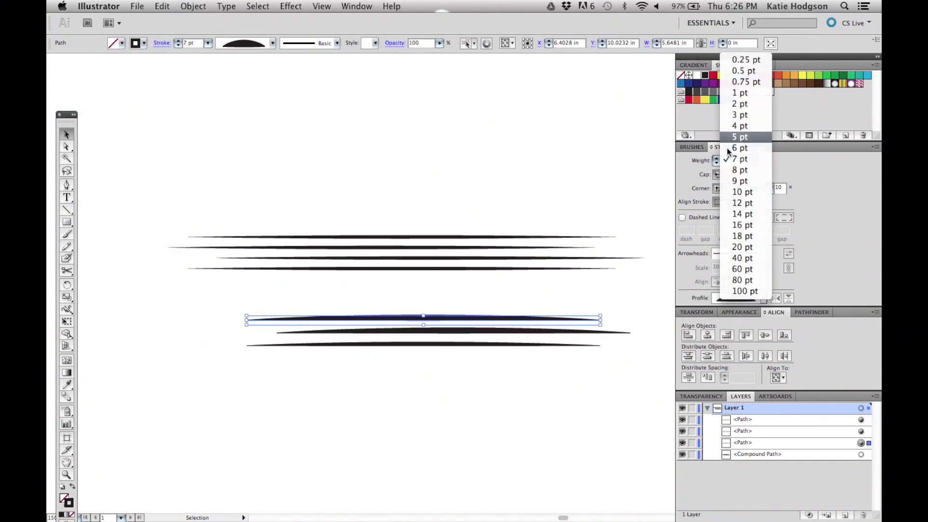
{"action": "left_click", "coordinate": [737, 138]}
Outline the strokes of the three new lines and combine them into one compound path.
{"action": "left_click_drag", "start_coordinate": [404, 297], "coordinate": [444, 369]}
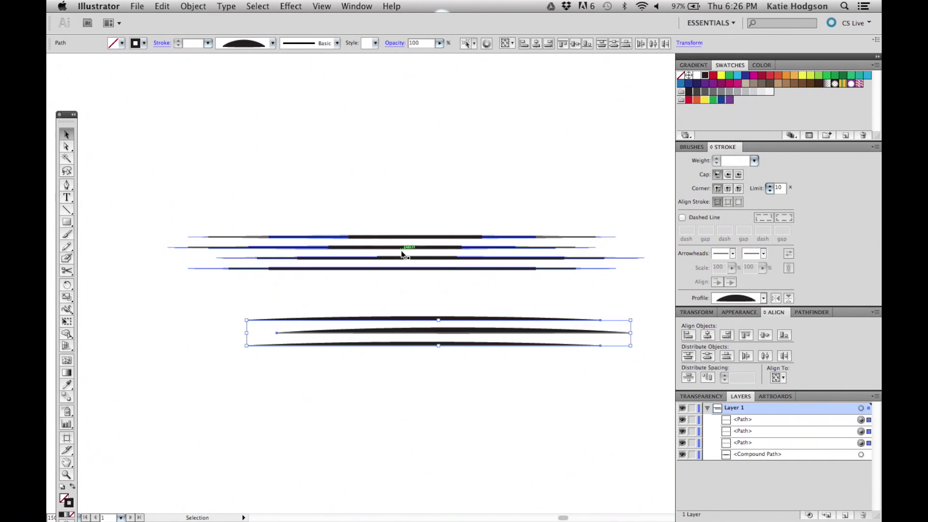
{"action": "left_click", "coordinate": [192, 6]}
{"action": "mouse_move", "coordinate": [232, 225]}
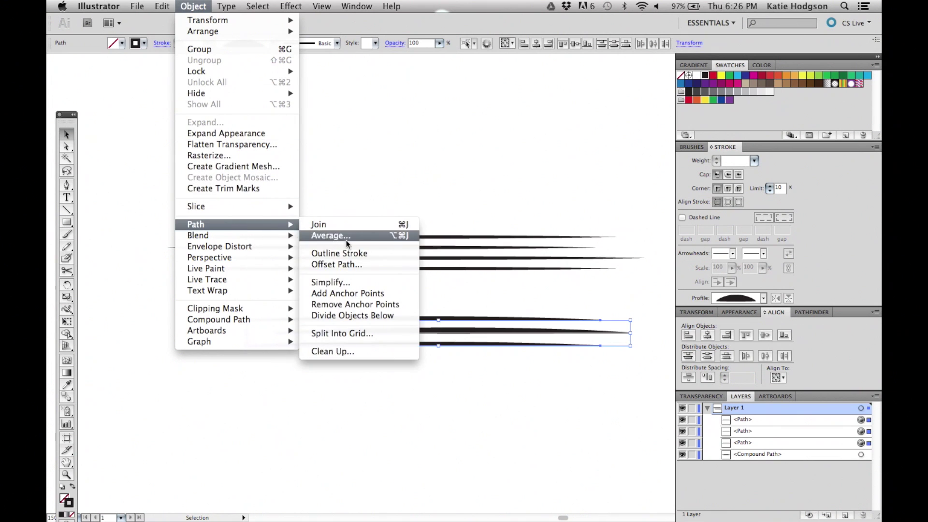
{"action": "left_click", "coordinate": [347, 253]}
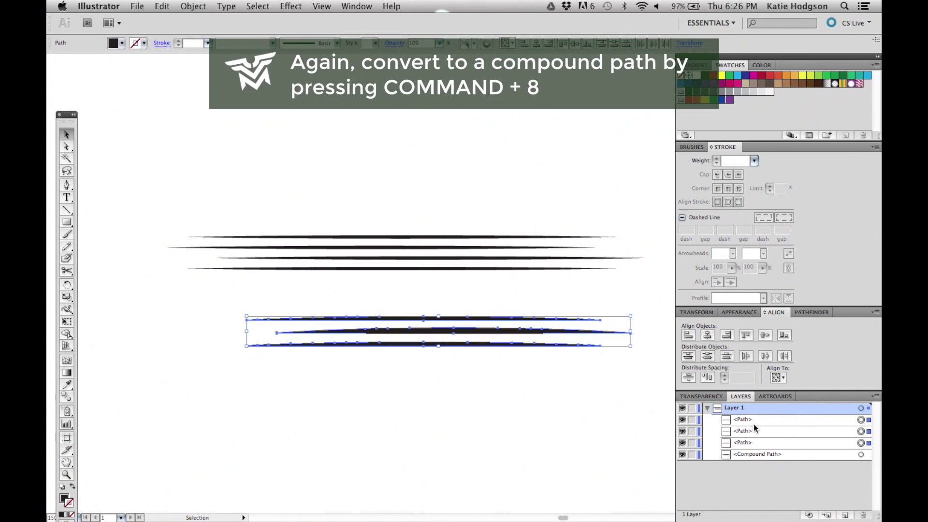
{"action": "key", "text": "super+8"}
Create a new art brush from the three-line compound path and name it Custom Brush 2.
{"action": "left_click", "coordinate": [691, 146]}
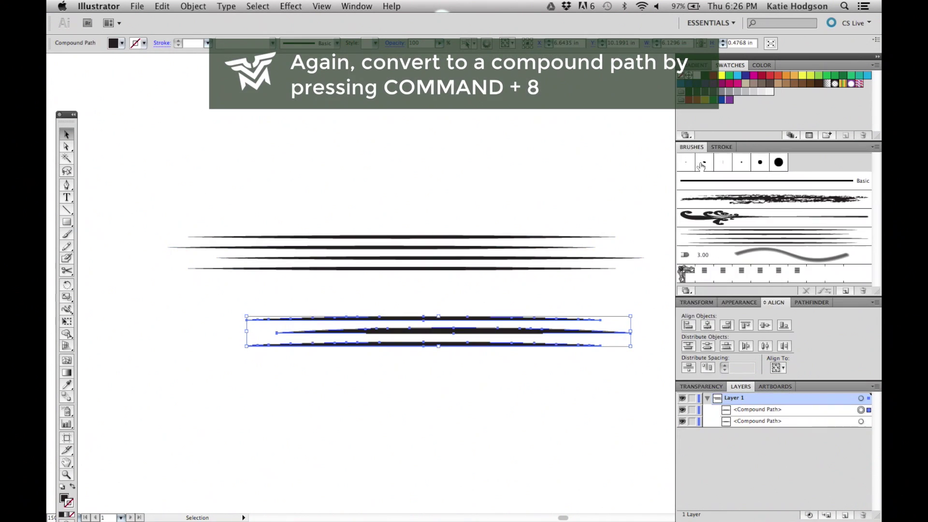
{"action": "mouse_move", "coordinate": [522, 327]}
{"action": "left_mouse_down"}
{"action": "mouse_move", "coordinate": [766, 248]}
{"action": "mouse_move", "coordinate": [766, 239]}
{"action": "mouse_move", "coordinate": [734, 257]}
{"action": "left_mouse_up"}
{"action": "left_click", "coordinate": [426, 211]}
{"action": "left_click", "coordinate": [575, 177]}
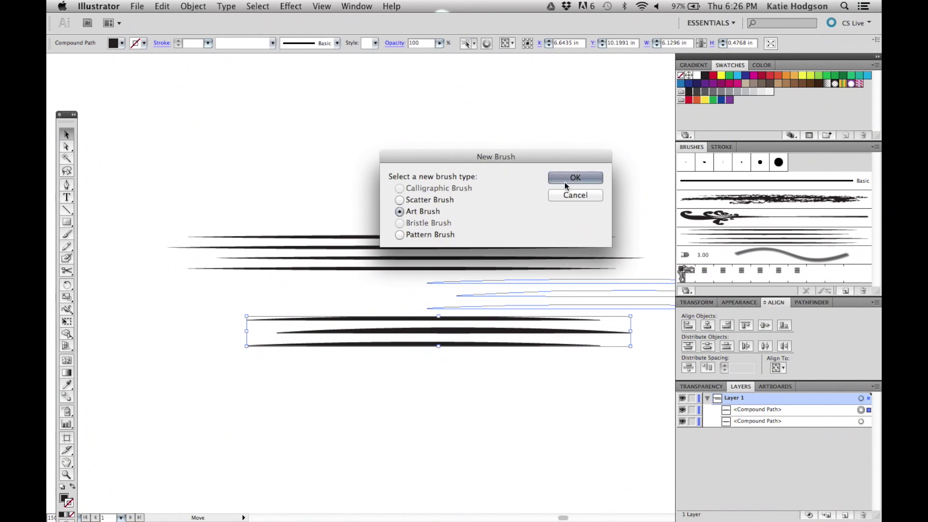
{"action": "type", "text": "C"}
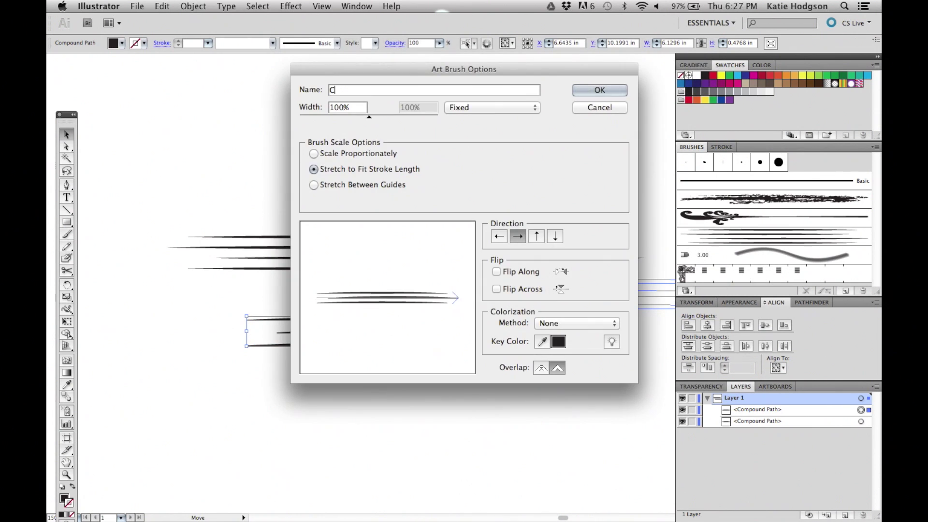
{"action": "type", "text": "ustom Brush 2"}
Set the brush width to Pressure with a 1% to 187% range and the colorization method to Tints, and confirm.
{"action": "left_click", "coordinate": [486, 113]}
{"action": "left_click", "coordinate": [477, 129]}
{"action": "left_click", "coordinate": [393, 116]}
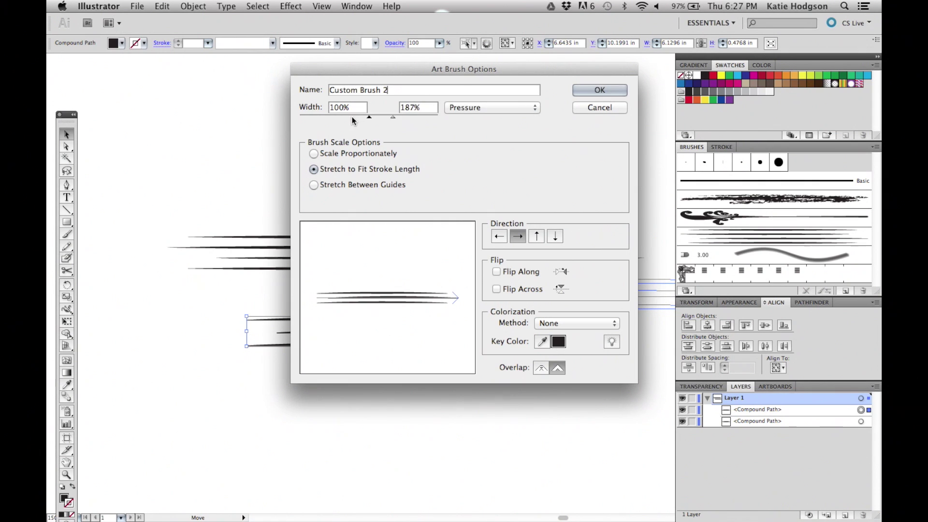
{"action": "left_click_drag", "start_coordinate": [369, 120], "coordinate": [285, 120]}
{"action": "left_click", "coordinate": [565, 323]}
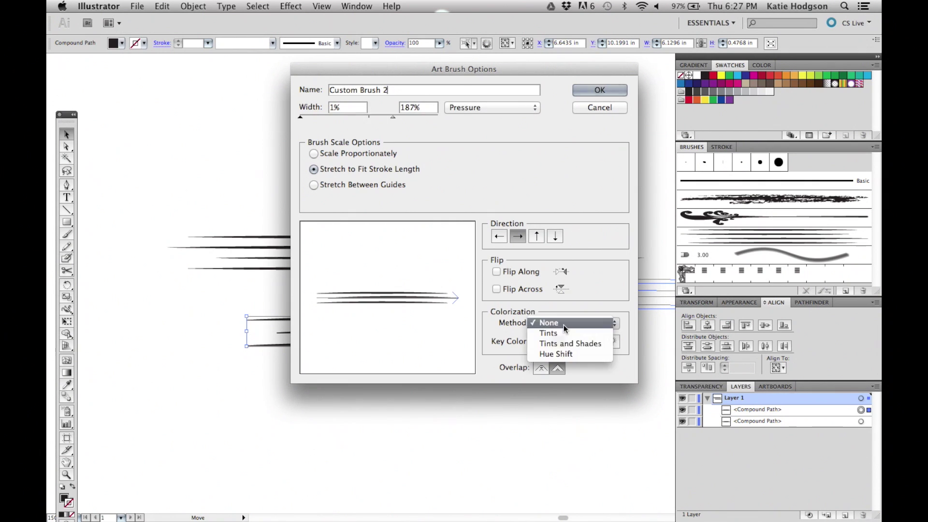
{"action": "left_click", "coordinate": [566, 333]}
{"action": "left_click", "coordinate": [600, 90]}
Paint a long curved stroke above the parallel lines with the new three-line brush.
{"action": "key", "text": "super+minus"}
{"action": "key", "text": "super+minus"}
{"action": "key", "text": "super+minus"}
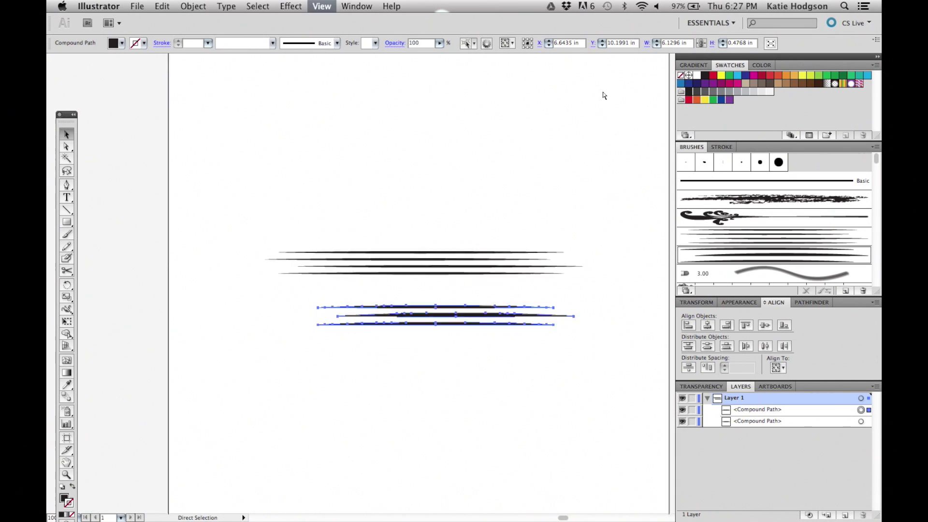
{"action": "left_click", "coordinate": [408, 238]}
{"action": "key", "text": "b"}
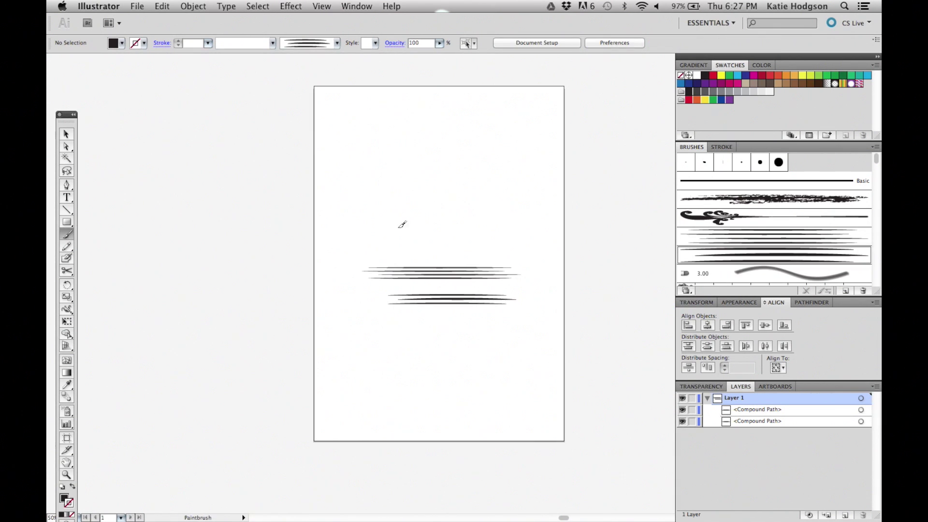
{"action": "mouse_move", "coordinate": [370, 247]}
{"action": "left_mouse_down"}
{"action": "mouse_move", "coordinate": [476, 151]}
{"action": "mouse_move", "coordinate": [369, 246]}
{"action": "mouse_move", "coordinate": [504, 163]}
{"action": "left_mouse_up"}
{"action": "key", "text": "super+z"}
Paint a curve under the first stroke with the four-line brush, plus a wavy stroke below and a short arc beside them with the three-line brush.
{"action": "left_click", "coordinate": [751, 244]}
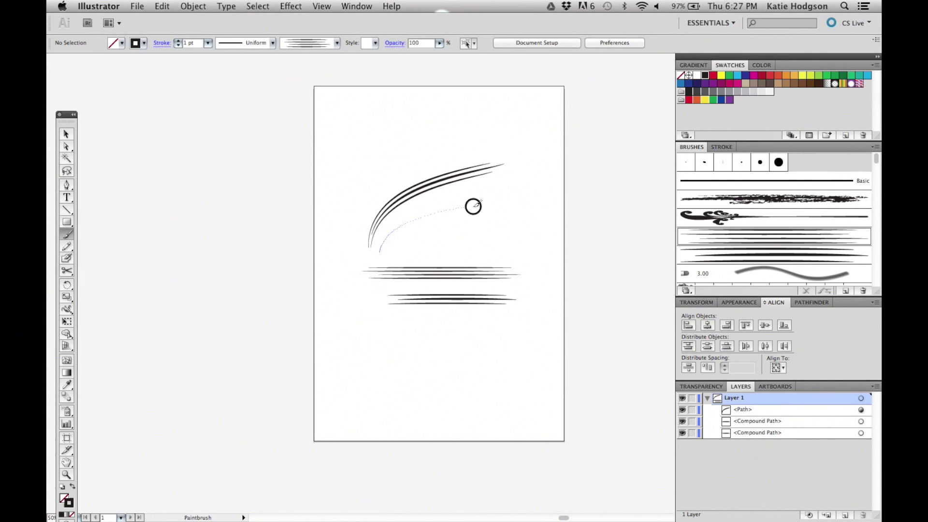
{"action": "left_click_drag", "start_coordinate": [473, 206], "coordinate": [487, 205]}
{"action": "left_click", "coordinate": [753, 255]}
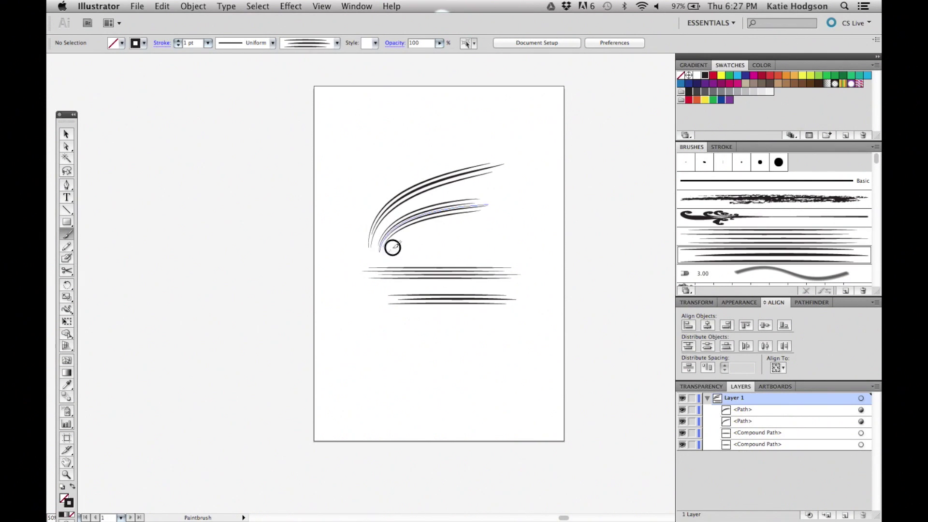
{"action": "left_click_drag", "start_coordinate": [392, 247], "coordinate": [520, 208]}
{"action": "mouse_move", "coordinate": [349, 251]}
{"action": "left_mouse_down"}
{"action": "mouse_move", "coordinate": [349, 225]}
{"action": "mouse_move", "coordinate": [509, 227]}
{"action": "left_mouse_up"}
Set the stroke color of all four painted strokes to red and deselect them.
{"action": "key", "text": "v"}
{"action": "left_click", "coordinate": [713, 75]}
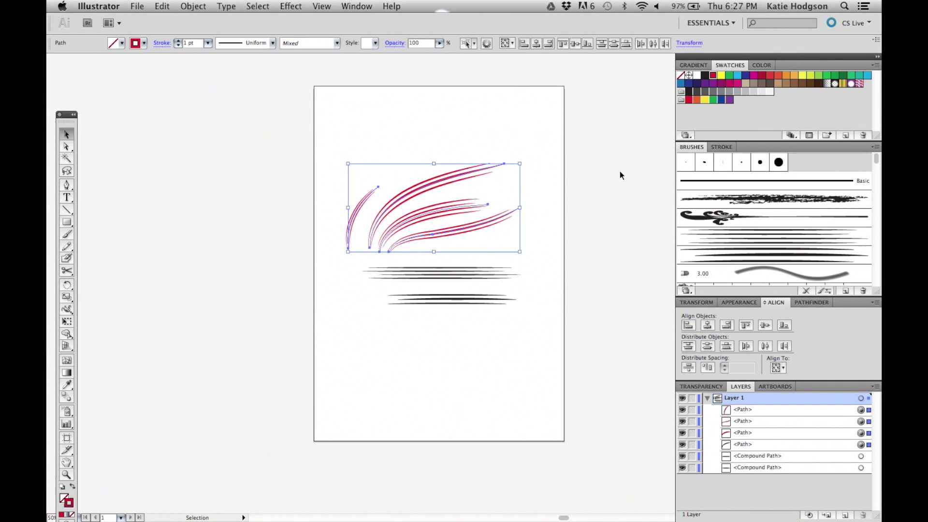
{"action": "left_click", "coordinate": [583, 242]}
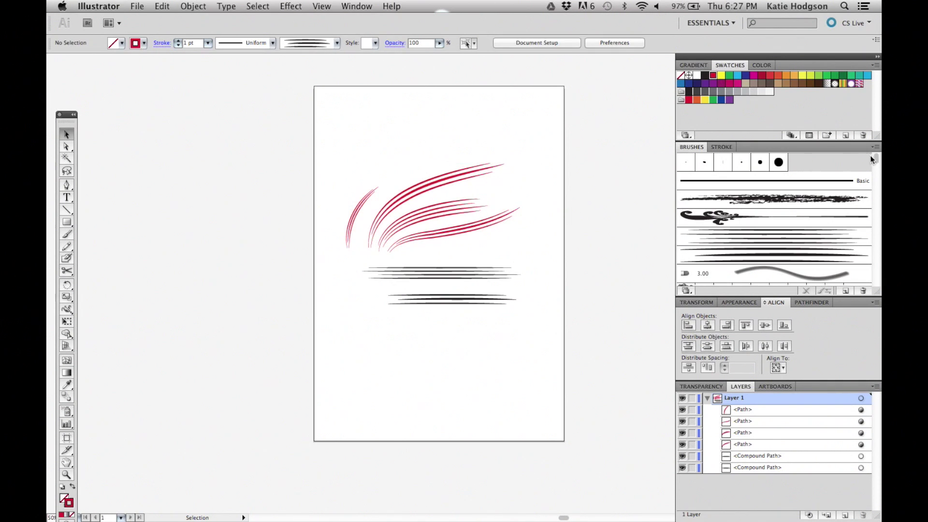
Delete the rough charcoal-like brush and the floral ornament brush from the document's brushes and confirm.
{"action": "left_click", "coordinate": [839, 203]}
{"action": "left_click", "coordinate": [837, 222], "text": "shift"}
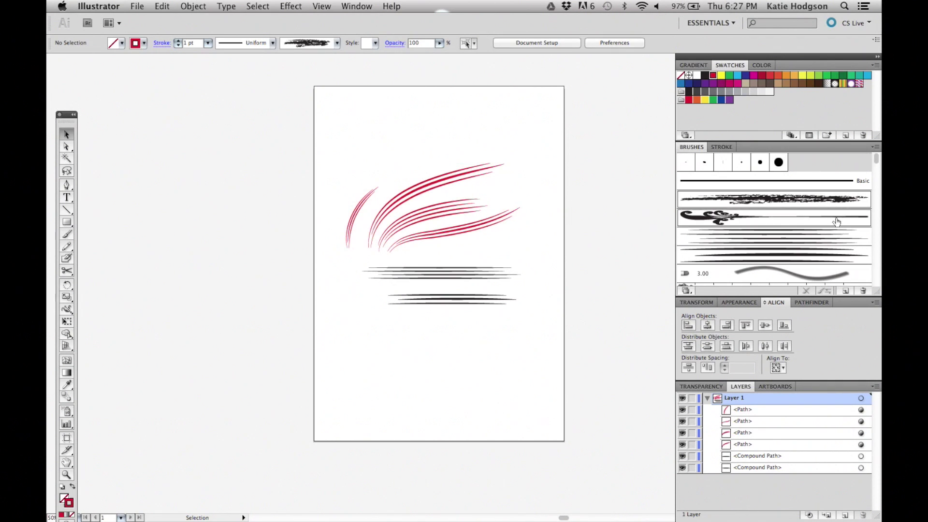
{"action": "left_click", "coordinate": [861, 291]}
{"action": "left_click", "coordinate": [570, 165]}
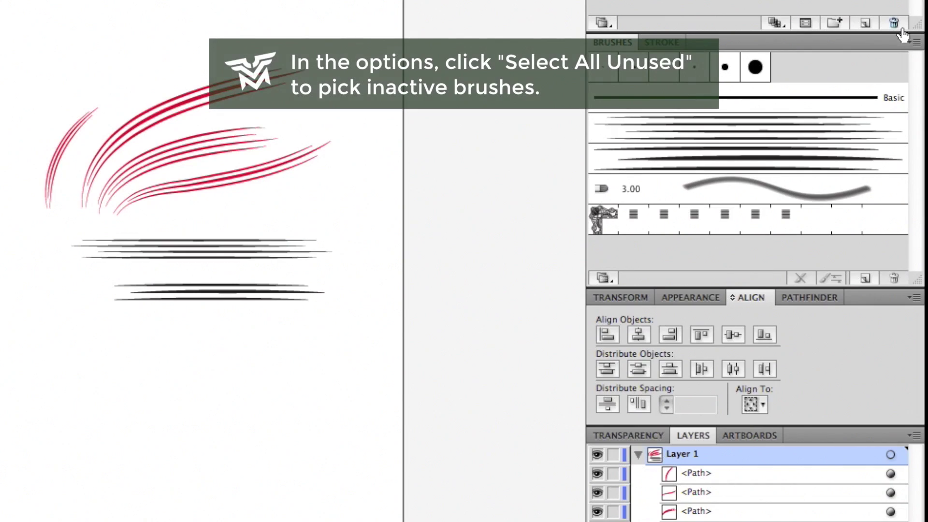
Select all unused brushes in the document and delete them, confirming the deletion.
{"action": "left_click", "coordinate": [874, 147]}
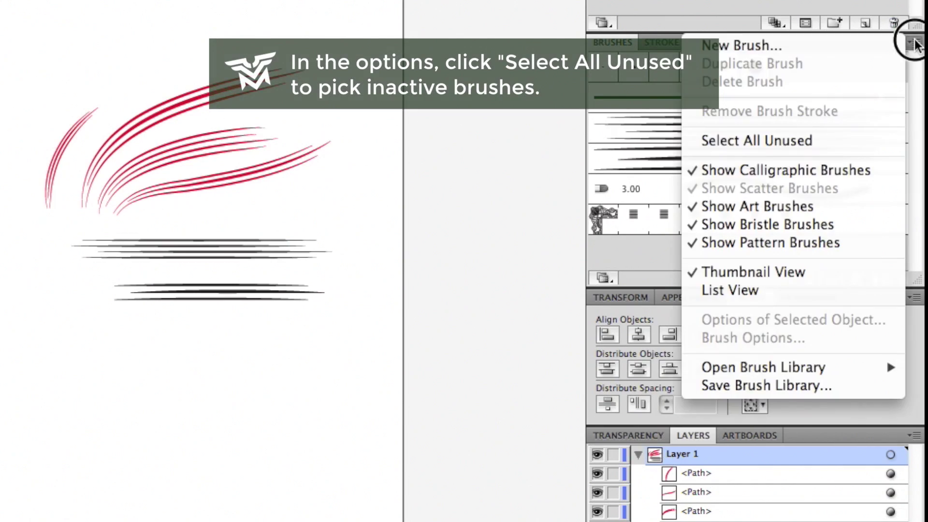
{"action": "left_click", "coordinate": [768, 140]}
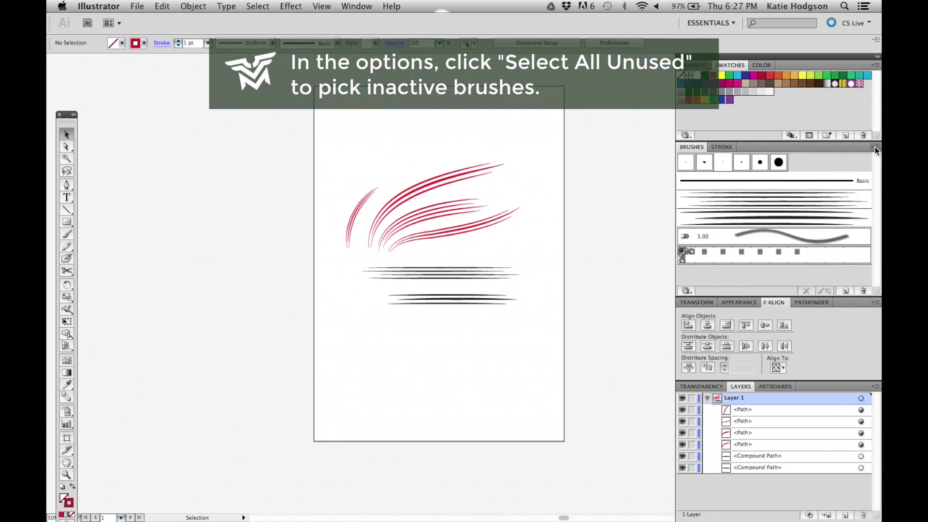
{"action": "left_click", "coordinate": [863, 290]}
{"action": "left_click", "coordinate": [567, 164]}
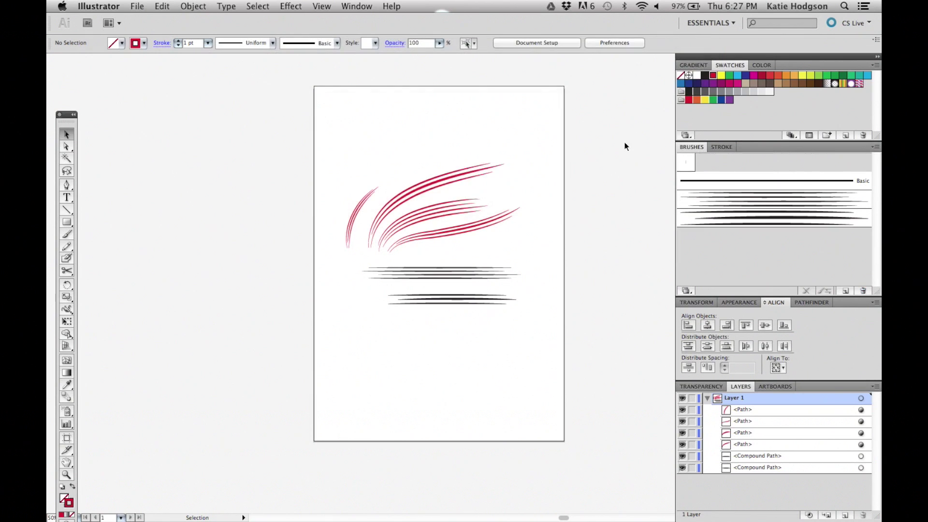
Save the remaining brushes as a brush library named CustomBrushes2 in the Brushes folder.
{"action": "left_click", "coordinate": [875, 147]}
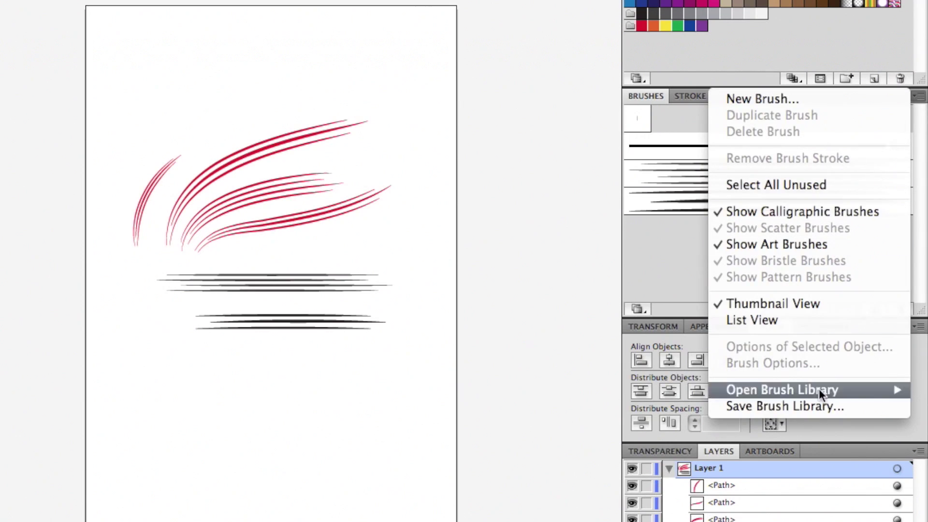
{"action": "left_click", "coordinate": [816, 406]}
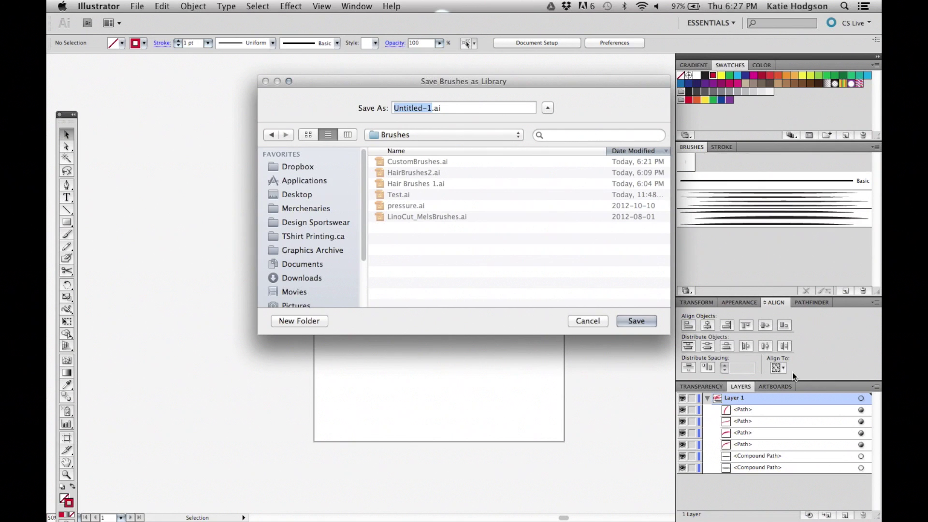
{"action": "type", "text": "CustomBrushes2"}
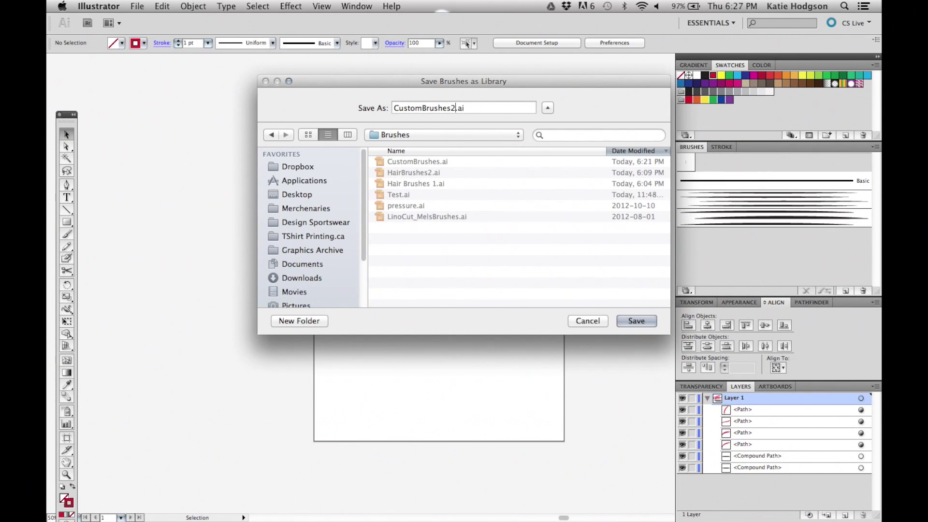
{"action": "left_click", "coordinate": [642, 322]}
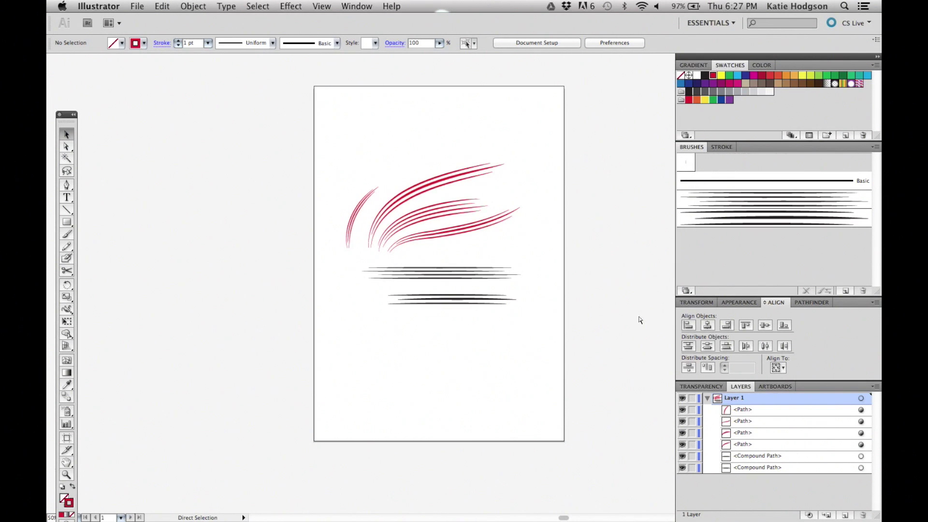
Create a new 12 by 17 in CMYK document and open the user-defined CustomBrushes2 brush library in it.
{"action": "key", "text": "super+n"}
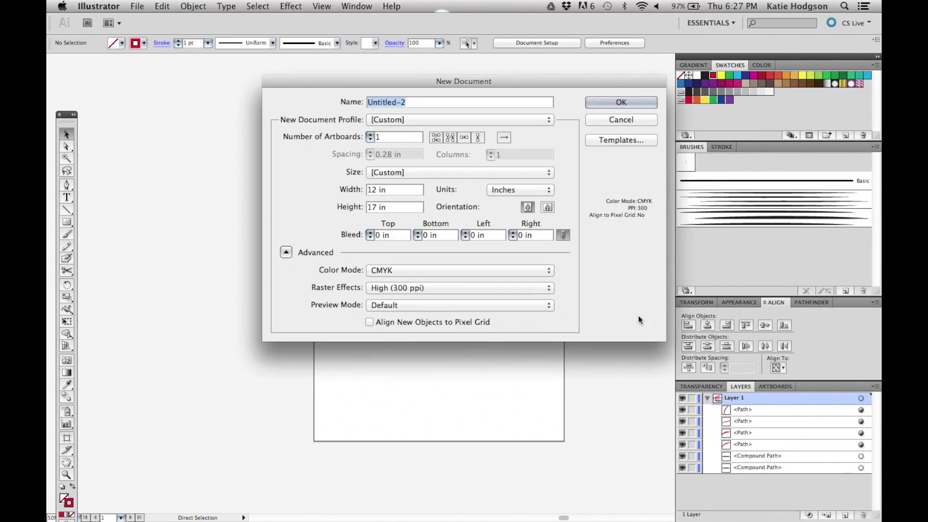
{"action": "left_click", "coordinate": [614, 99]}
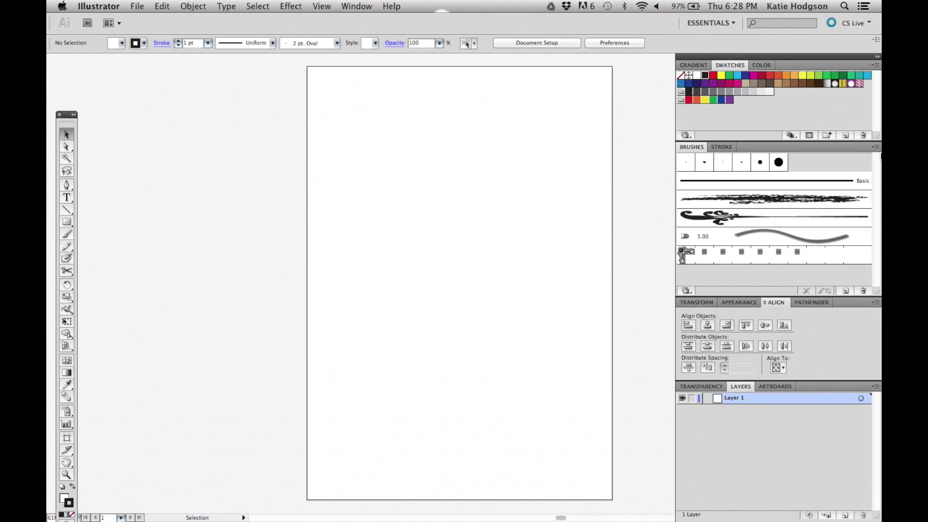
{"action": "left_click", "coordinate": [876, 146]}
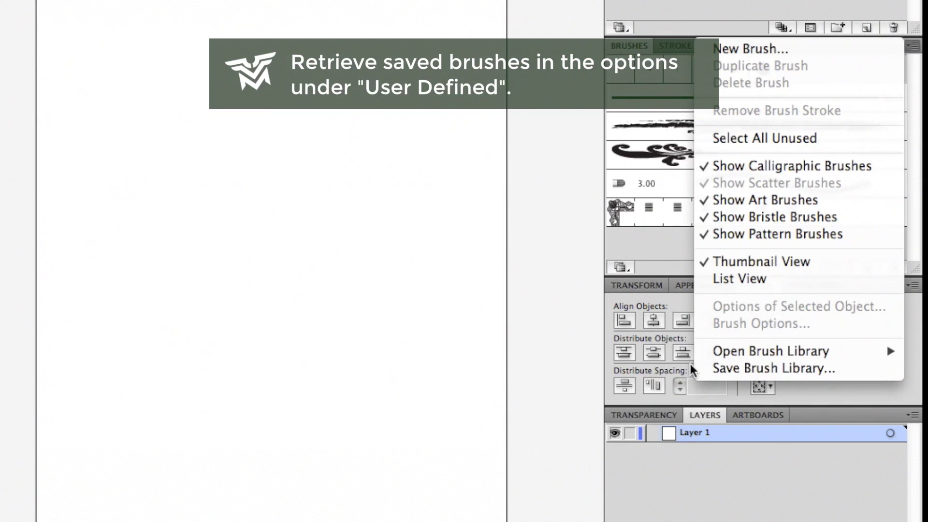
{"action": "mouse_move", "coordinate": [757, 349]}
{"action": "mouse_move", "coordinate": [600, 469]}
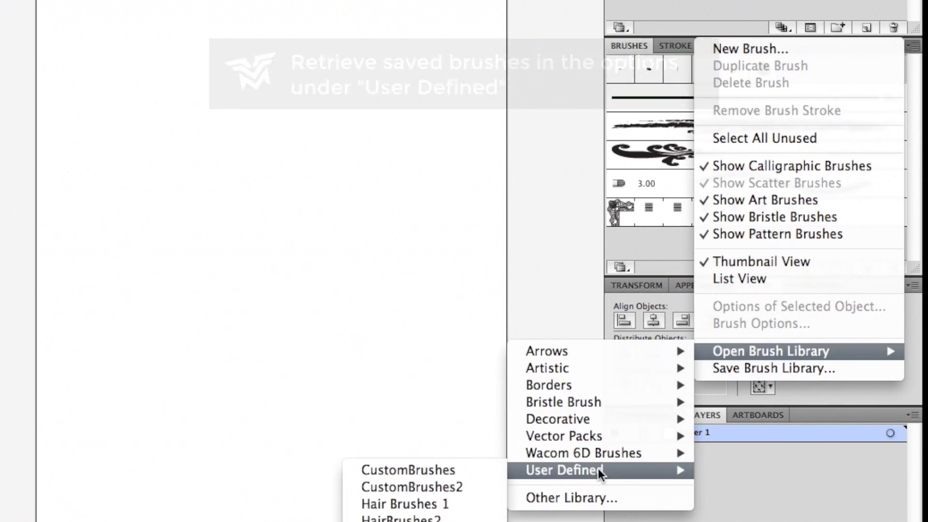
{"action": "left_click", "coordinate": [457, 488]}
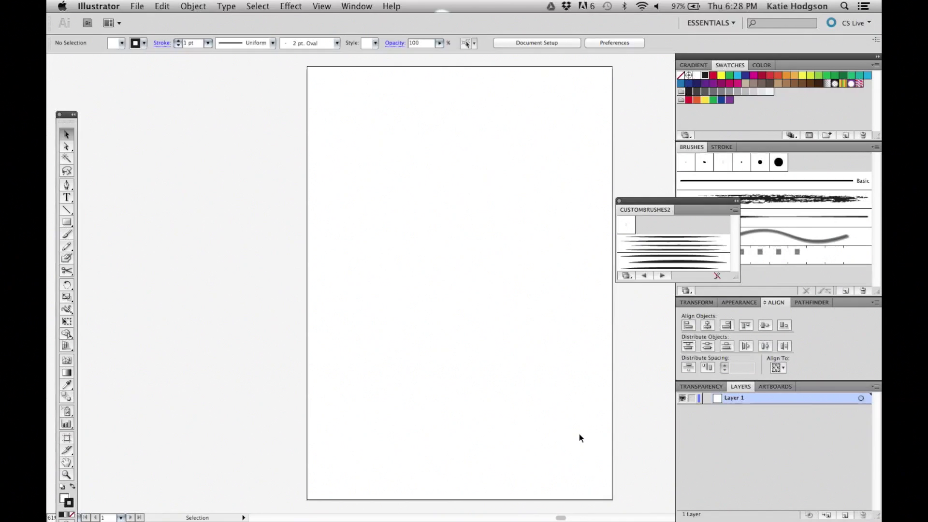
Paint a curved stroke with the library's three-line brush, a long S-curve below it with the four-line brush, and a short three-line curve underneath.
{"action": "left_click", "coordinate": [702, 265]}
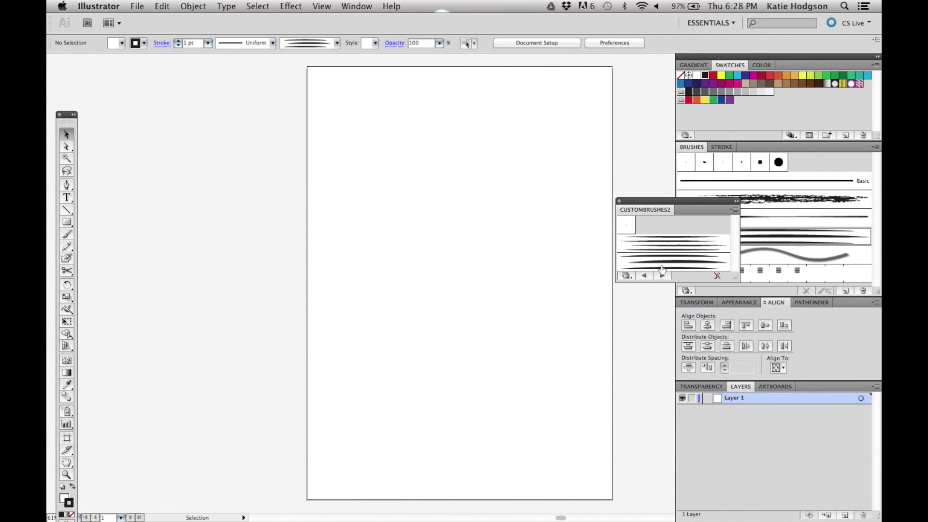
{"action": "key", "text": "b"}
{"action": "mouse_move", "coordinate": [346, 351]}
{"action": "left_mouse_down"}
{"action": "mouse_move", "coordinate": [360, 293]}
{"action": "mouse_move", "coordinate": [468, 214]}
{"action": "left_mouse_up"}
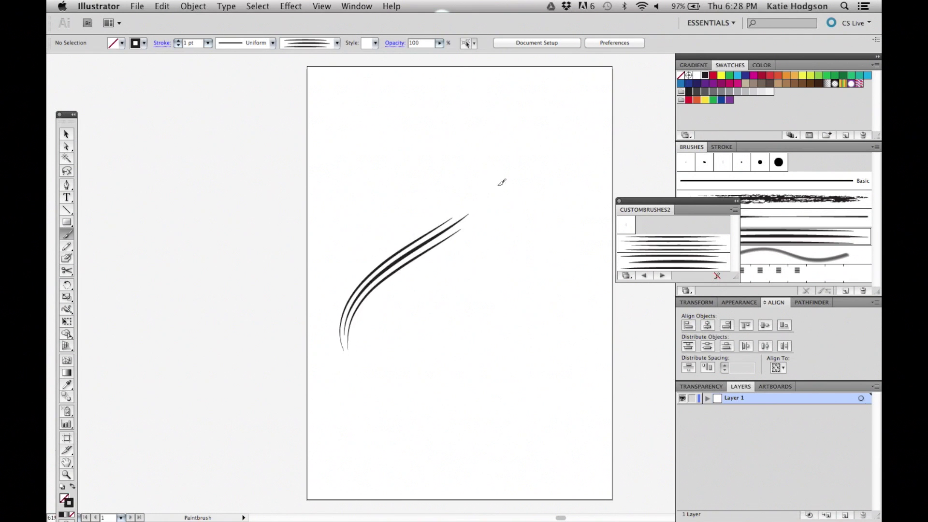
{"action": "left_click", "coordinate": [676, 252]}
{"action": "mouse_move", "coordinate": [358, 378]}
{"action": "left_mouse_down"}
{"action": "mouse_move", "coordinate": [355, 363]}
{"action": "mouse_move", "coordinate": [489, 267]}
{"action": "mouse_move", "coordinate": [545, 183]}
{"action": "left_mouse_up"}
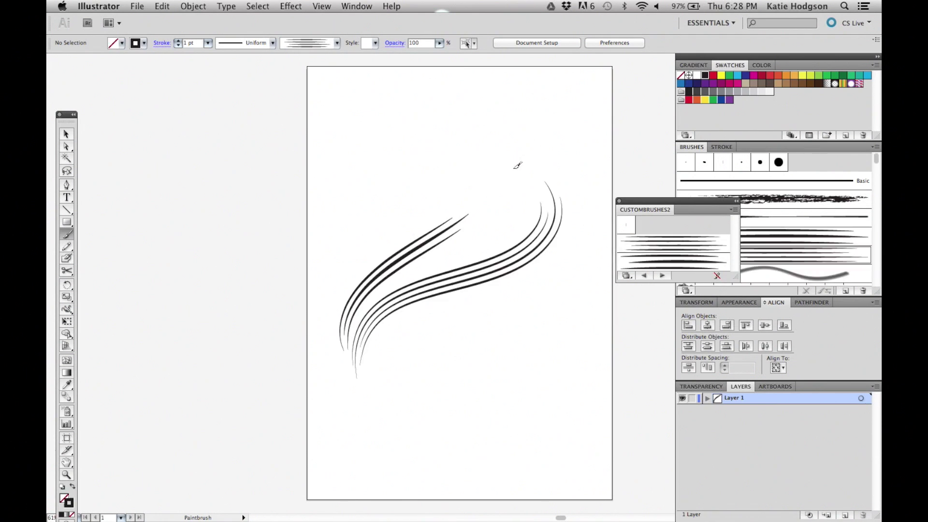
{"action": "left_click", "coordinate": [661, 255]}
{"action": "left_click_drag", "start_coordinate": [377, 366], "coordinate": [483, 321]}
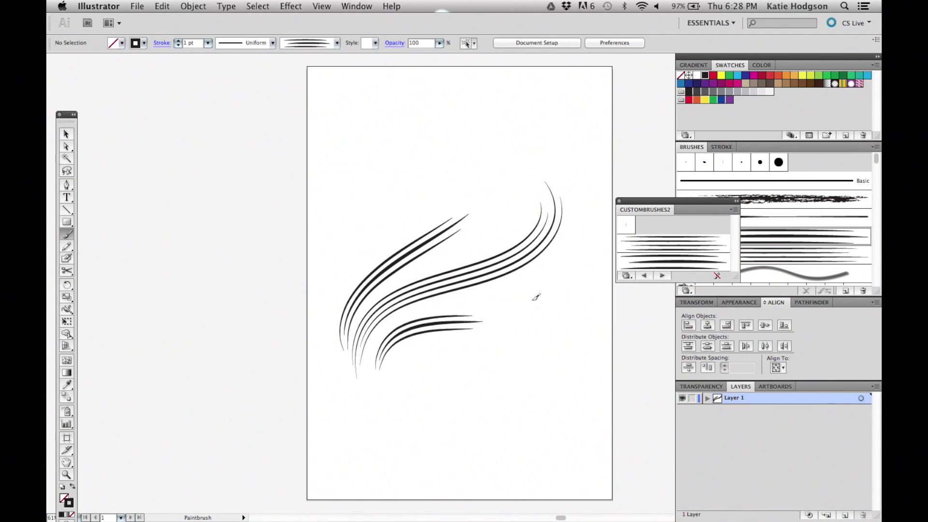